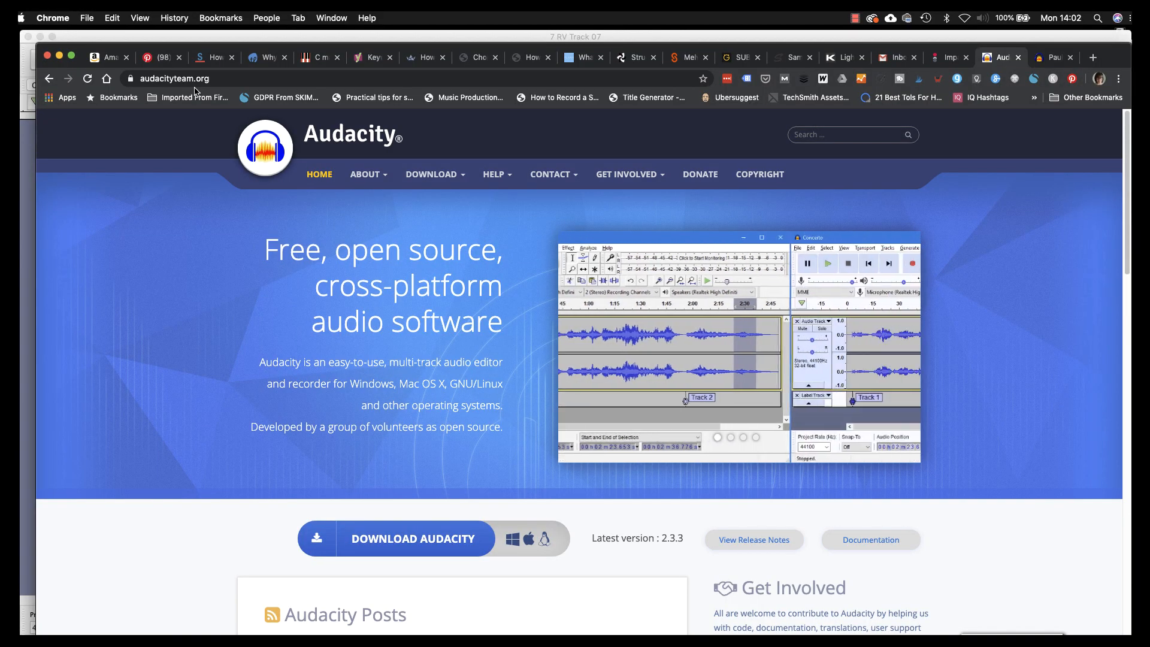
Switch from the browser to Audacity
key(super+Tab)
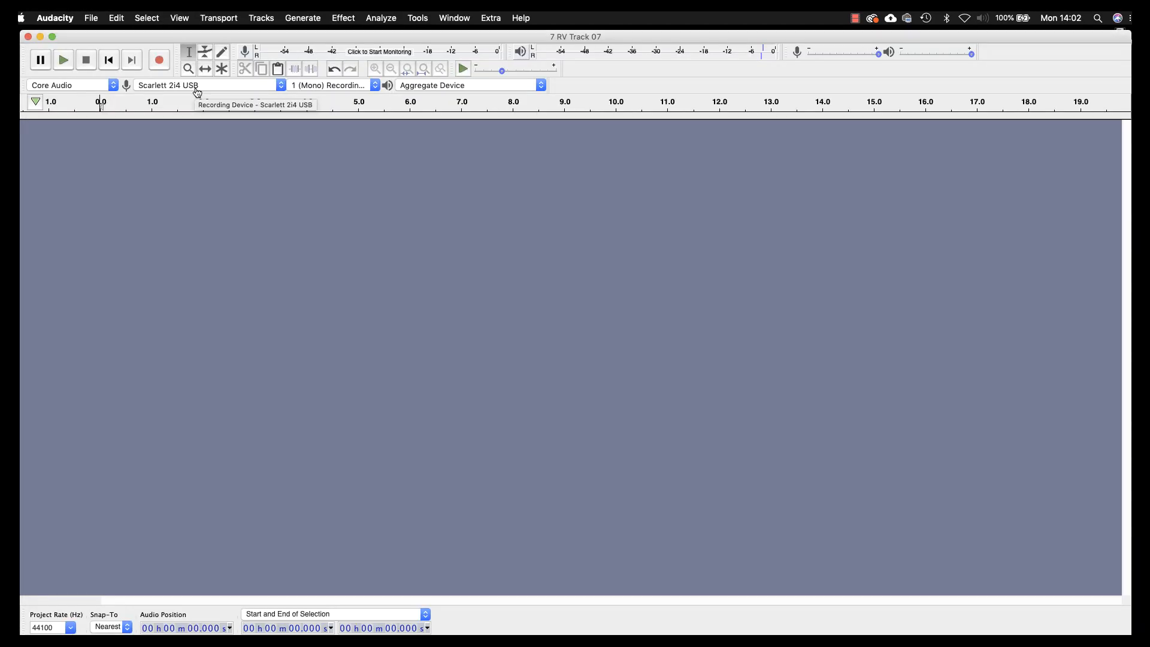
click(91, 20)
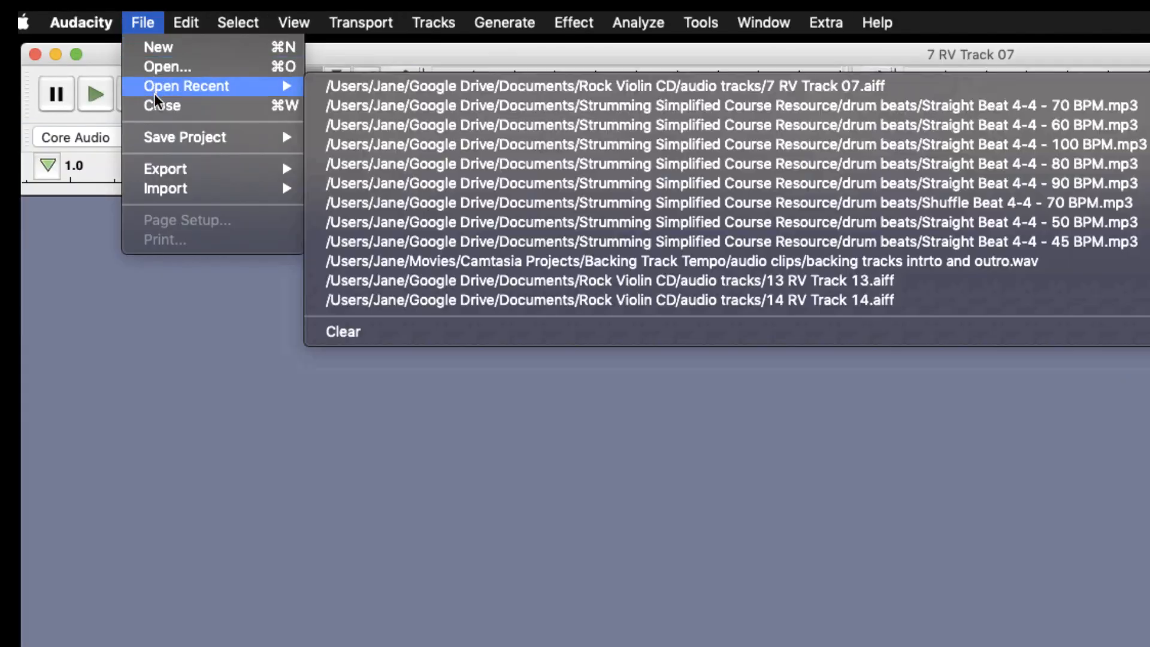
mouse_move(109, 119)
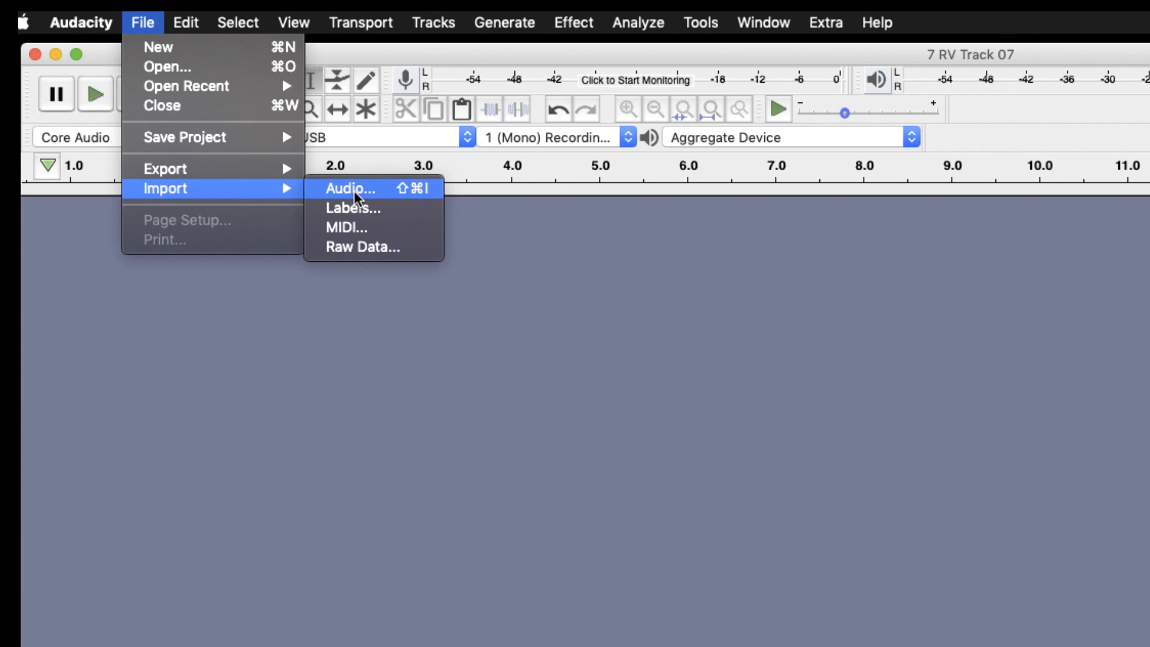
click(353, 189)
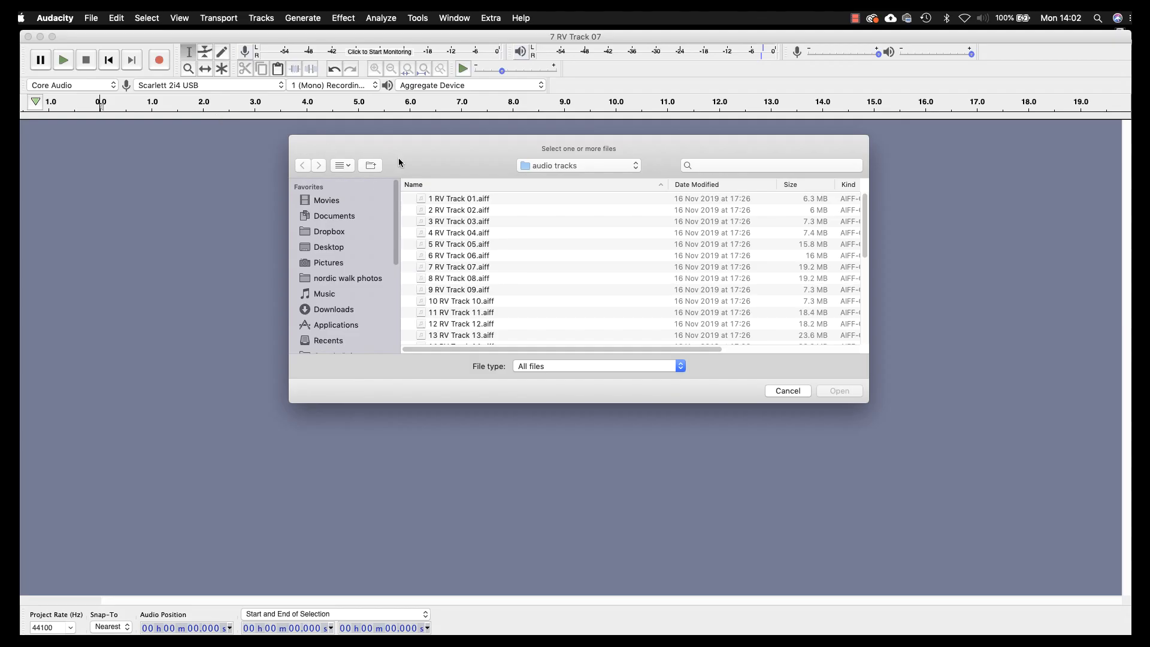
click(803, 396)
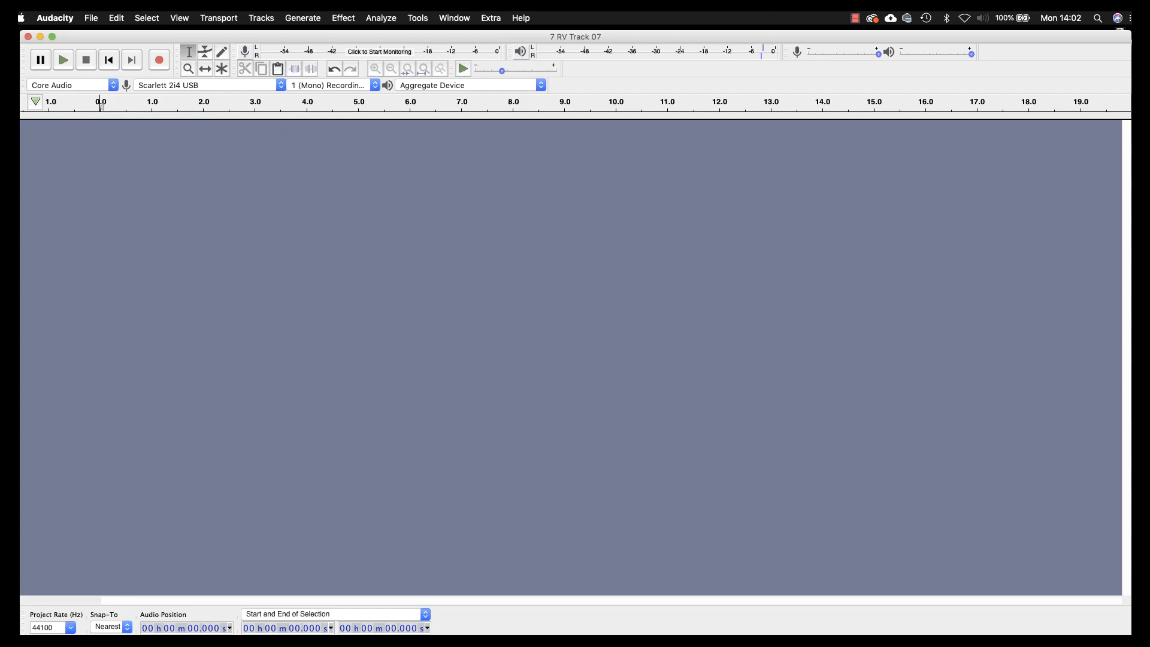
Bring 7 RV Track 07.aiff from Finder's audio tracks folder into the empty Audacity project and close the Finder window
key(super+Tab)
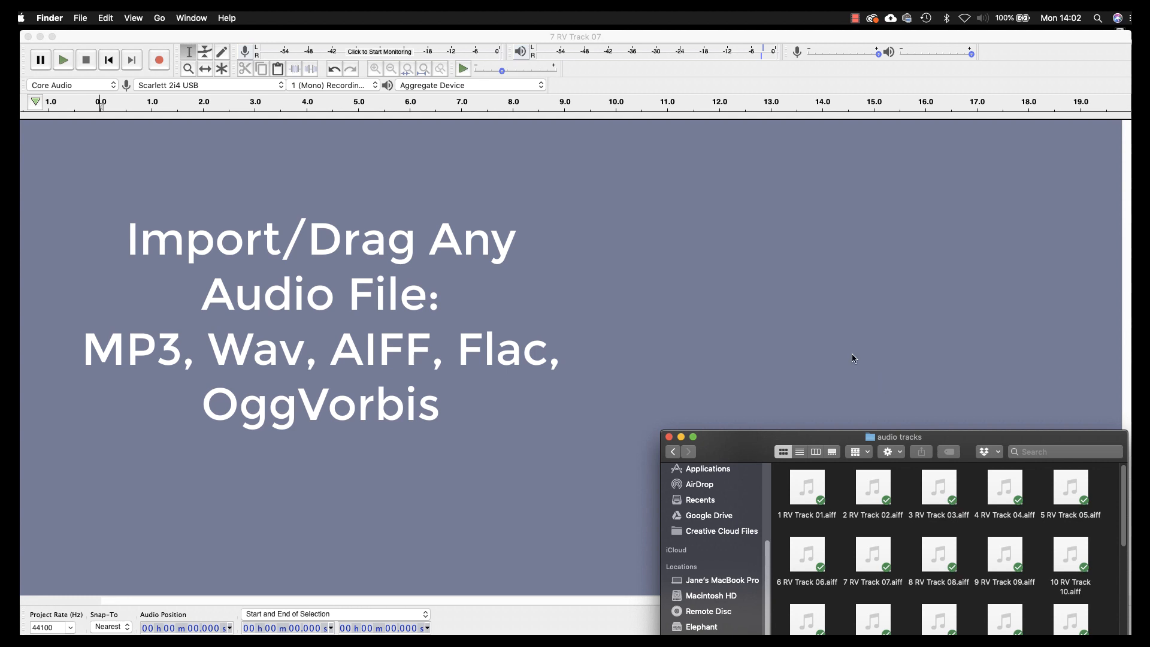
click(869, 565)
drag(868, 565, 365, 323)
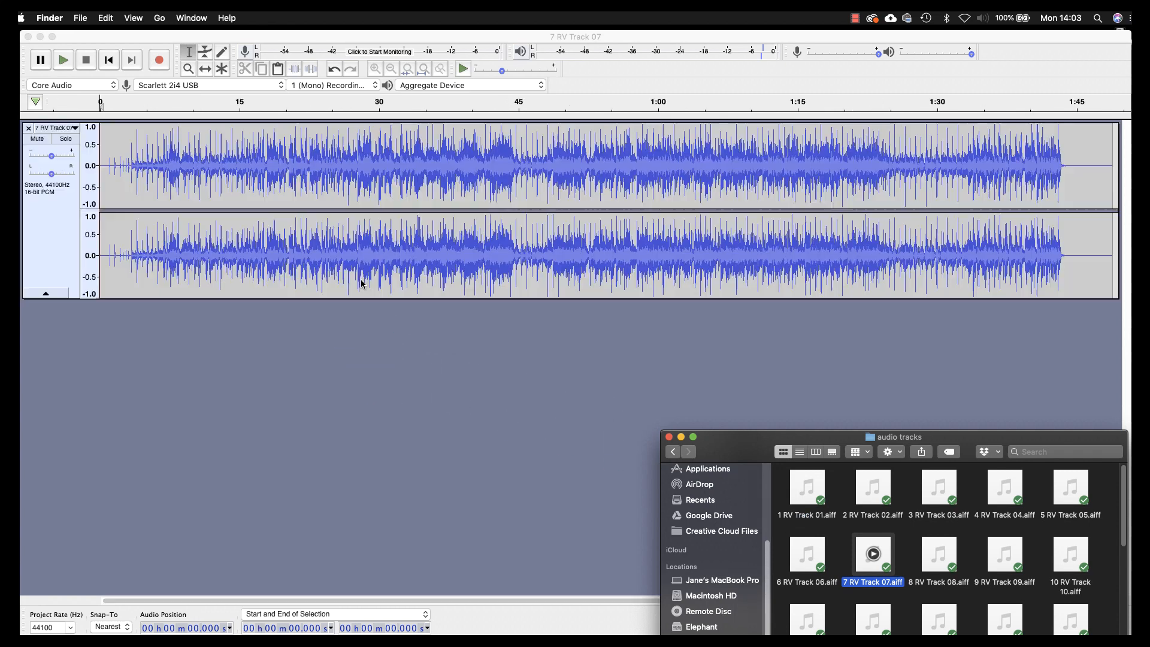
click(669, 438)
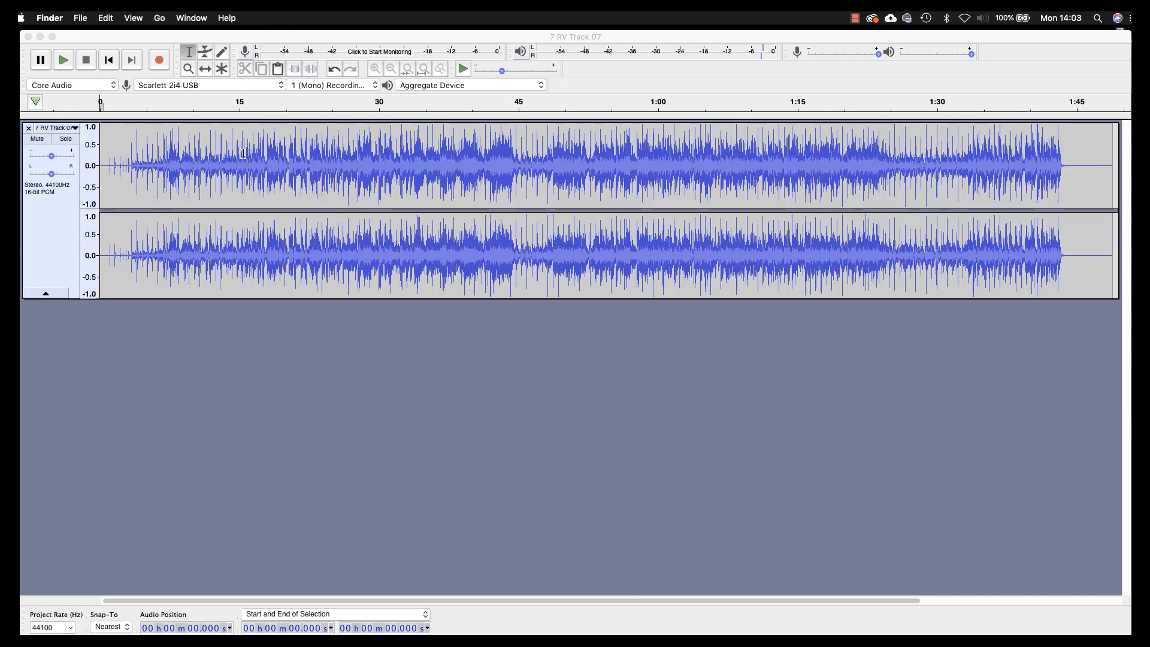
Play a short stretch of the imported track from about 15 seconds in, and stop playback
click(238, 153)
click(63, 60)
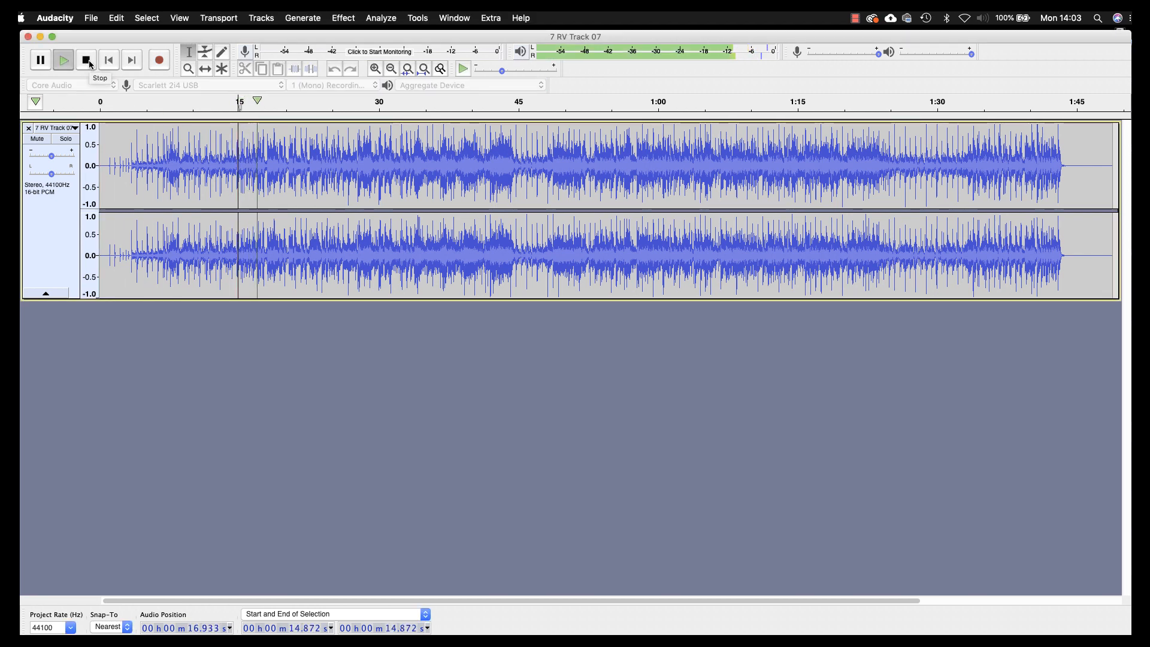
click(90, 62)
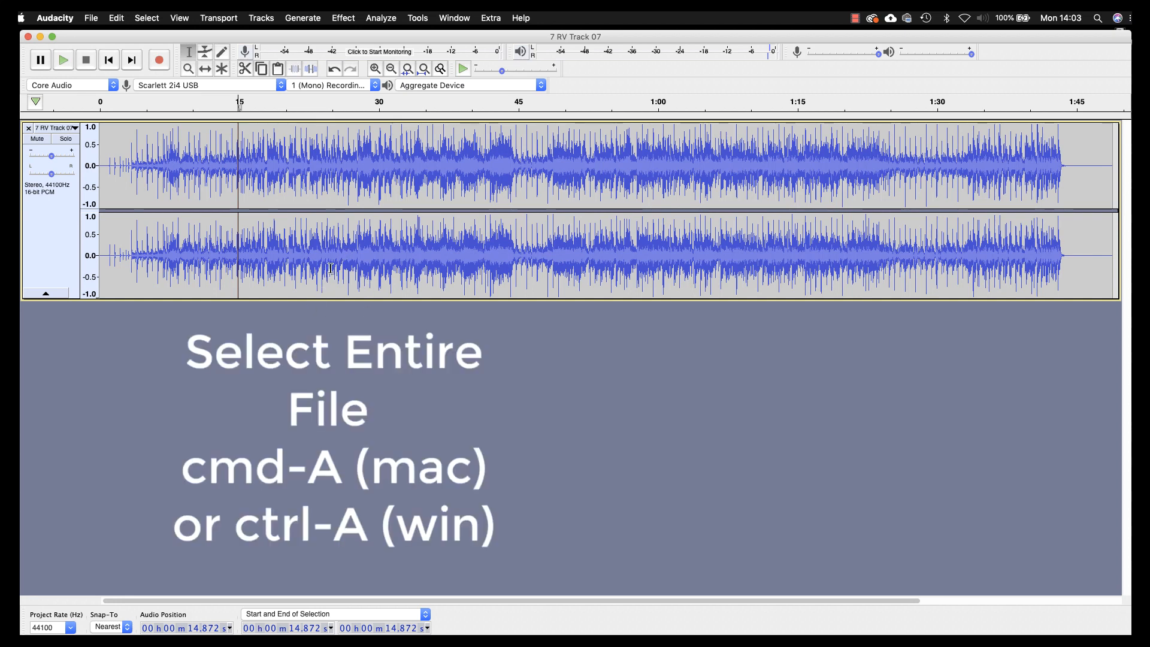
Try slowing the entire track with Change Tempo at -20 percent without high quality stretching, and undo it
key(super+a)
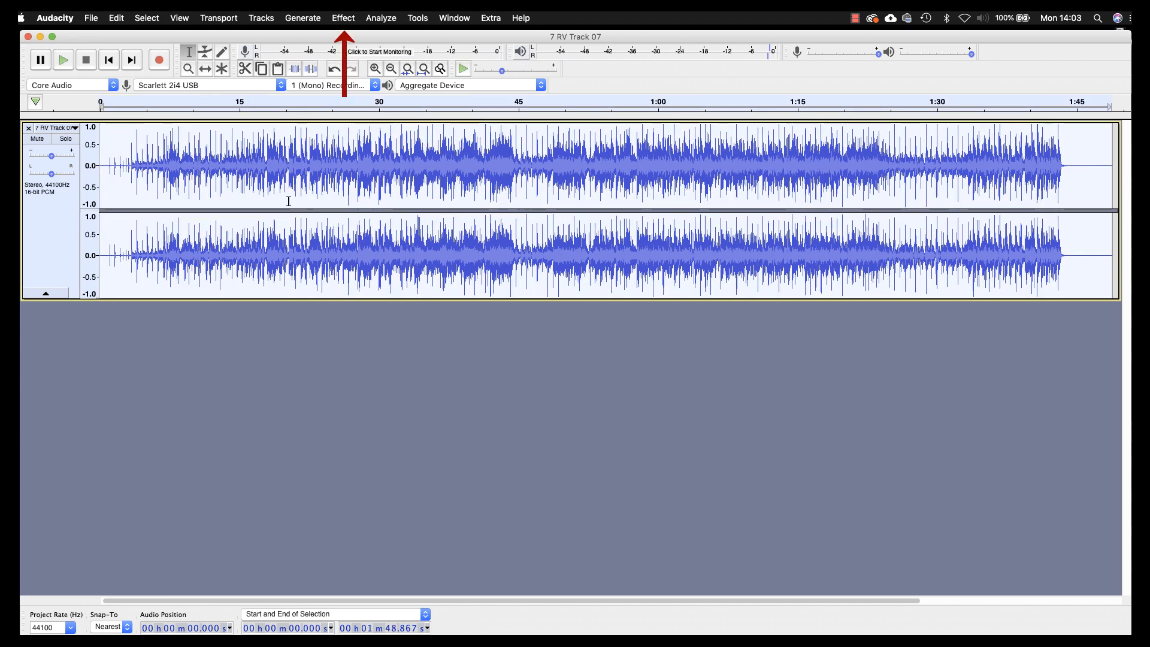
click(343, 18)
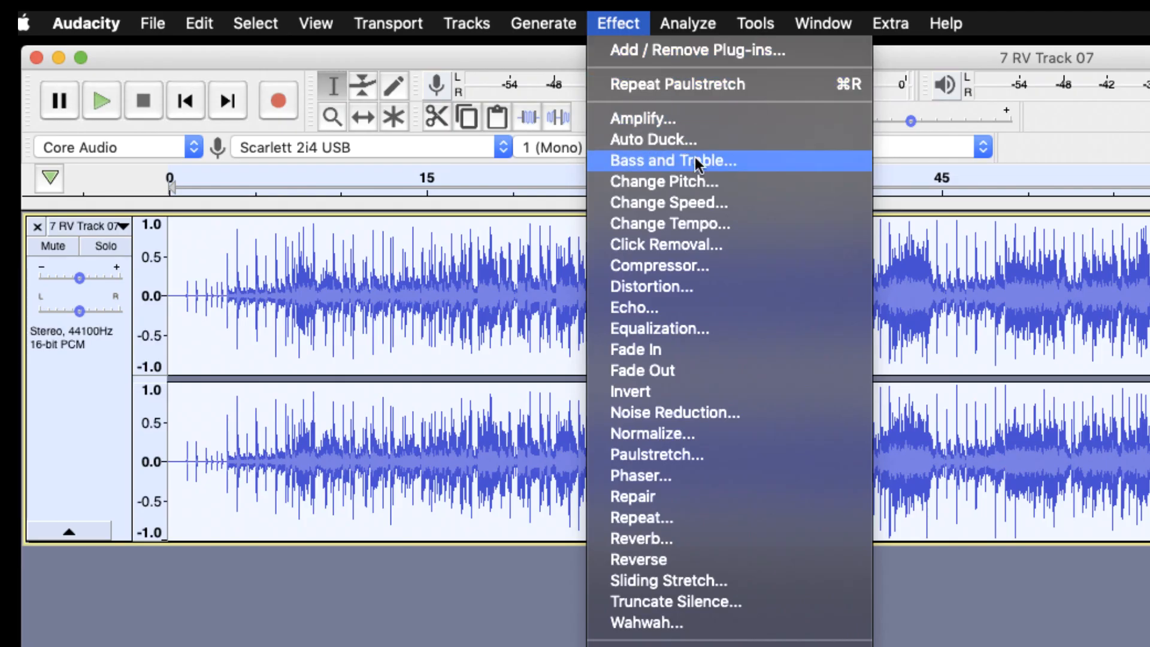
click(775, 225)
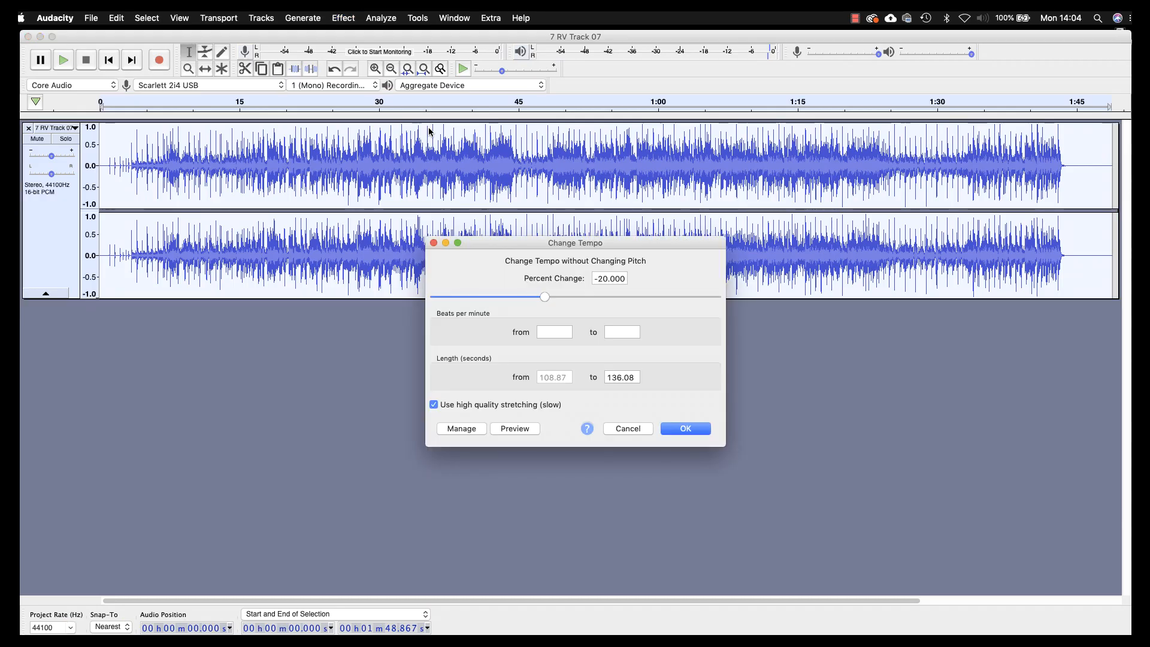
drag(498, 245, 477, 239)
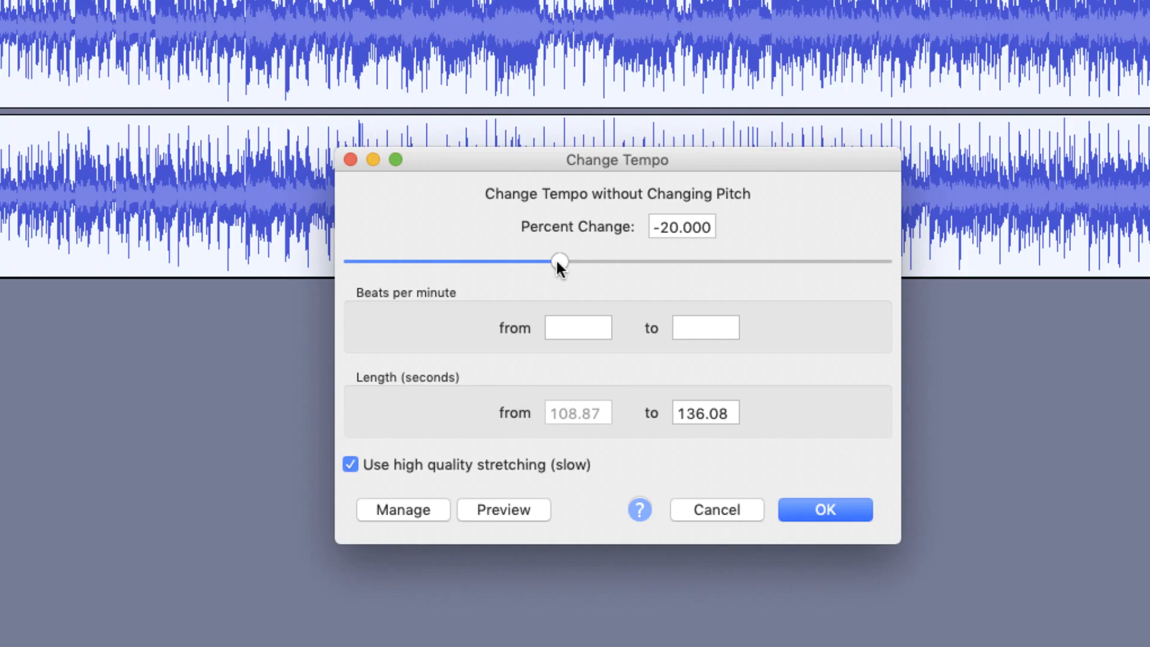
drag(523, 291, 610, 261)
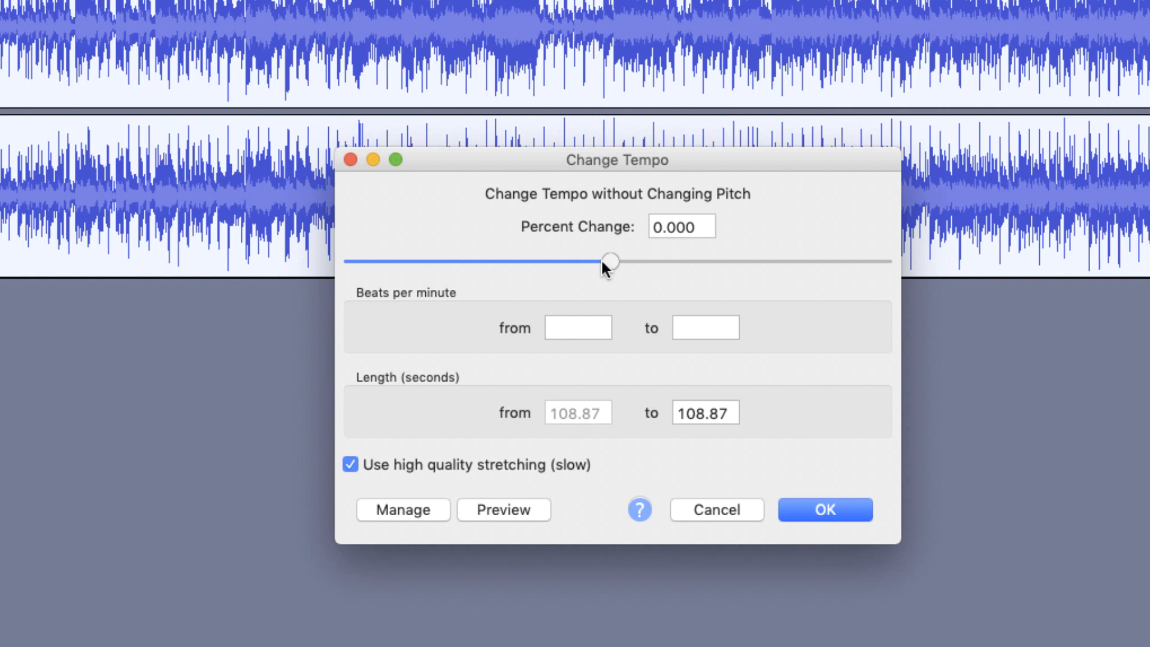
drag(601, 262, 549, 267)
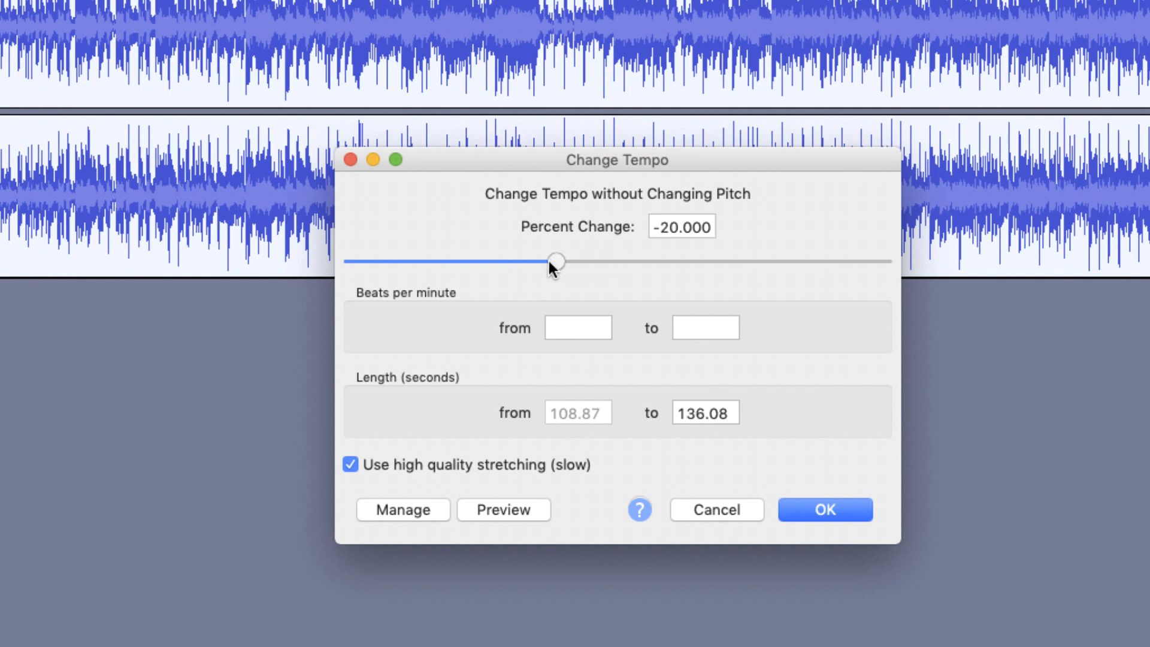
click(350, 465)
click(821, 507)
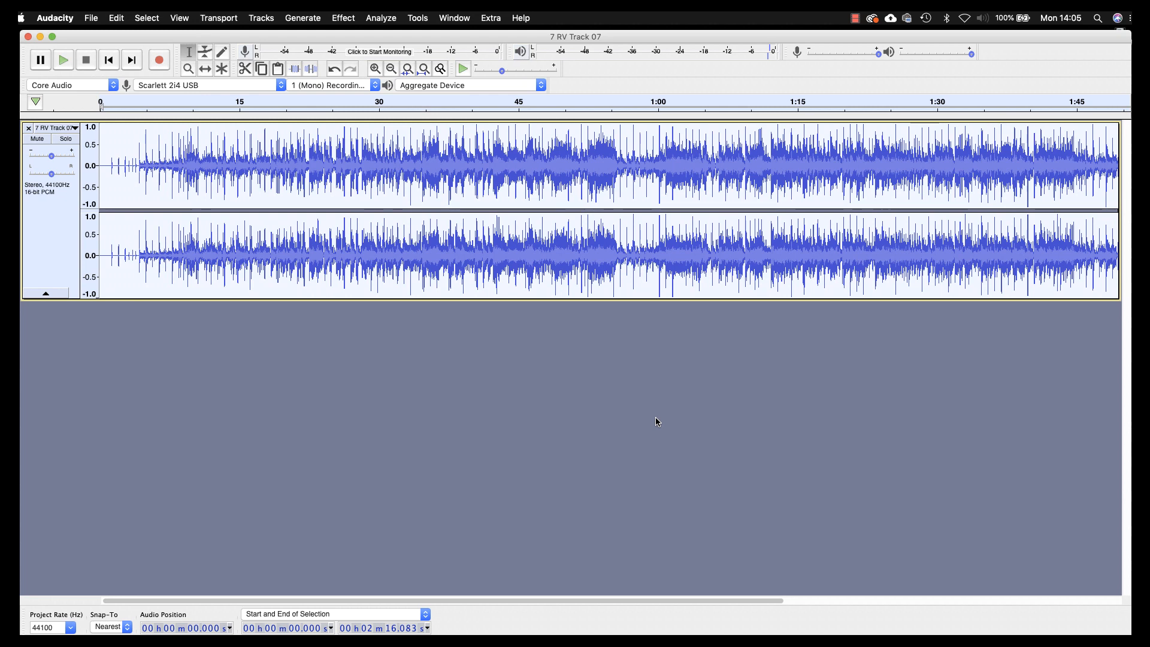
key(super+z)
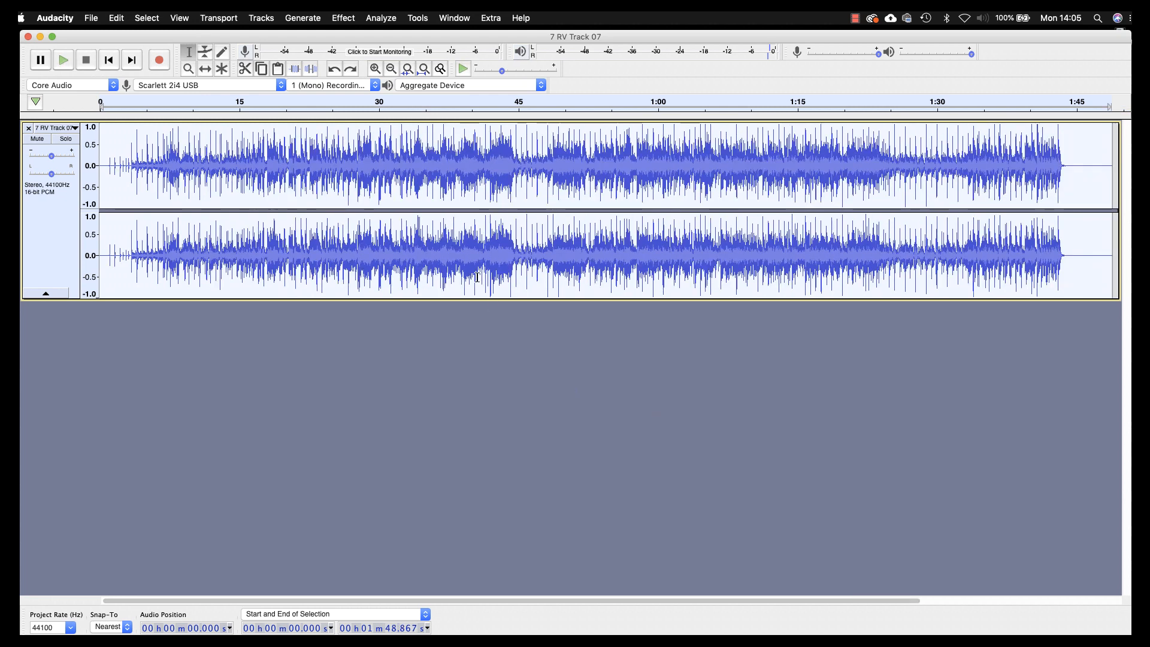
Try slowing the entire track with Change Tempo at -20 percent using high quality stretching, and cancel the processing
click(343, 18)
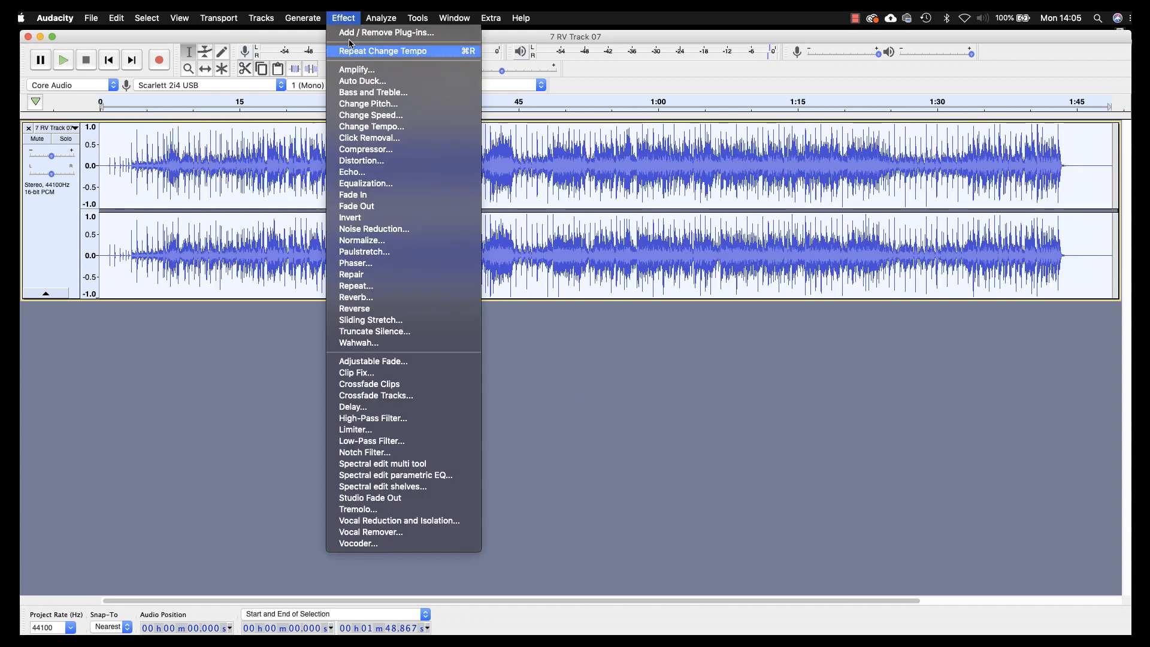
click(378, 126)
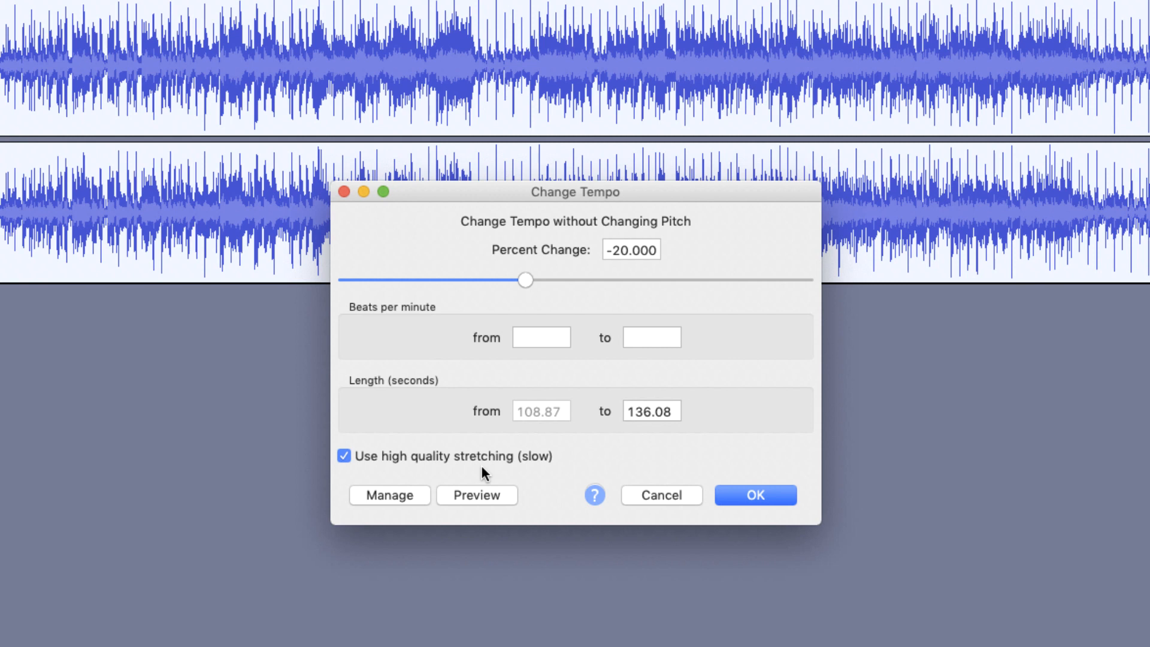
click(752, 497)
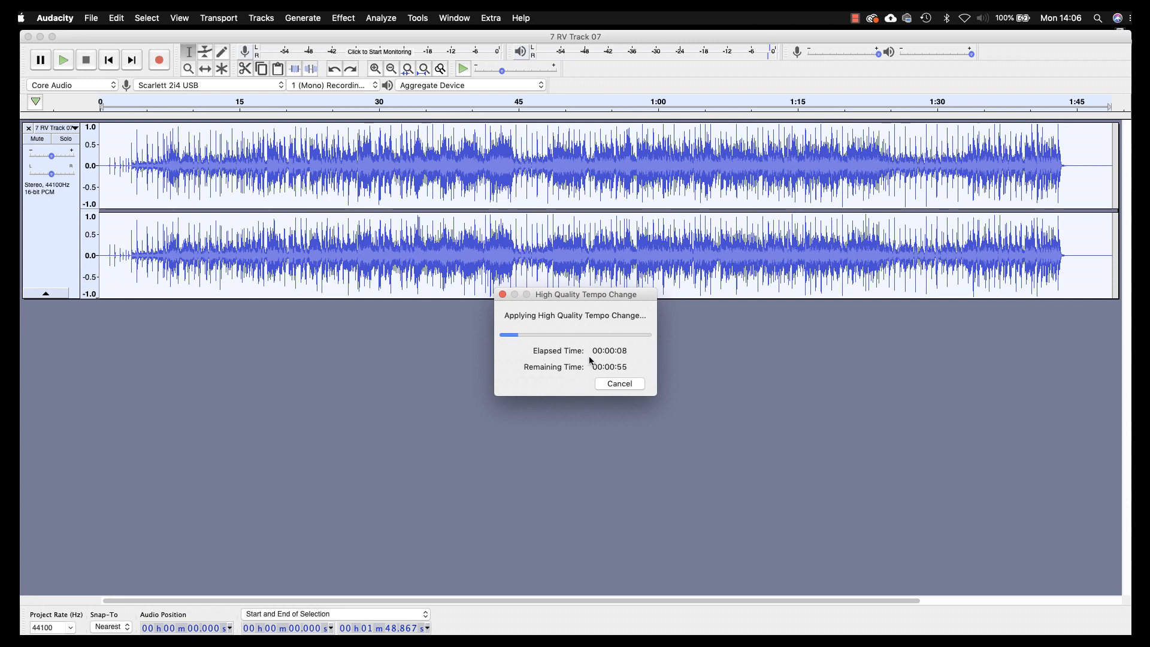
click(620, 383)
click(342, 18)
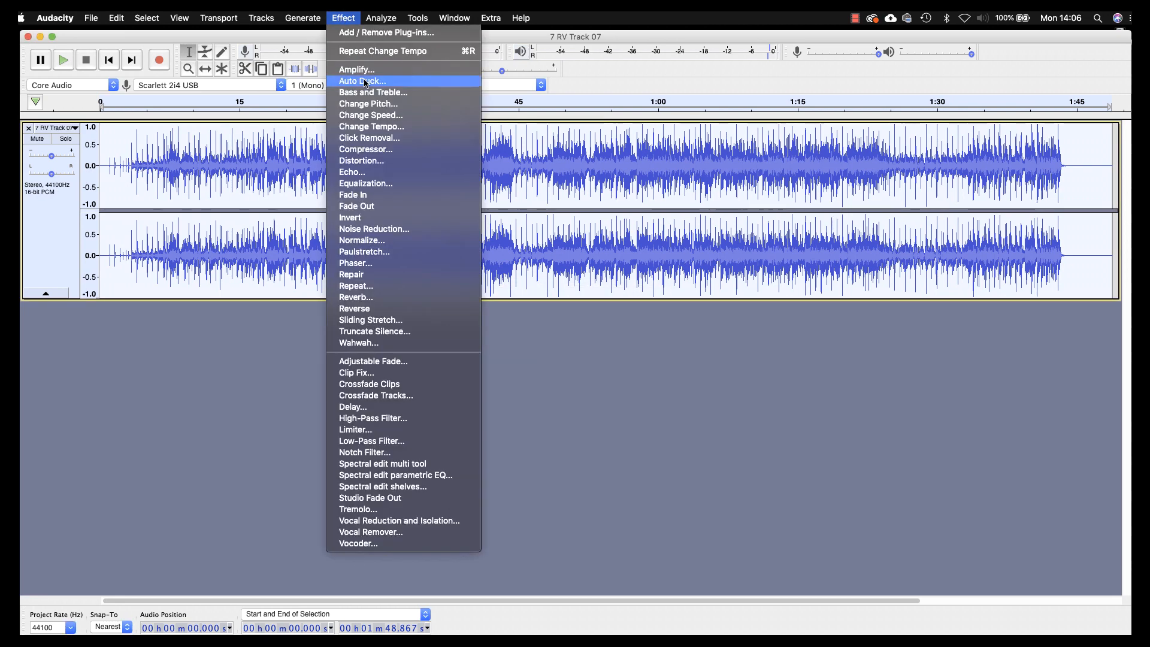
click(378, 126)
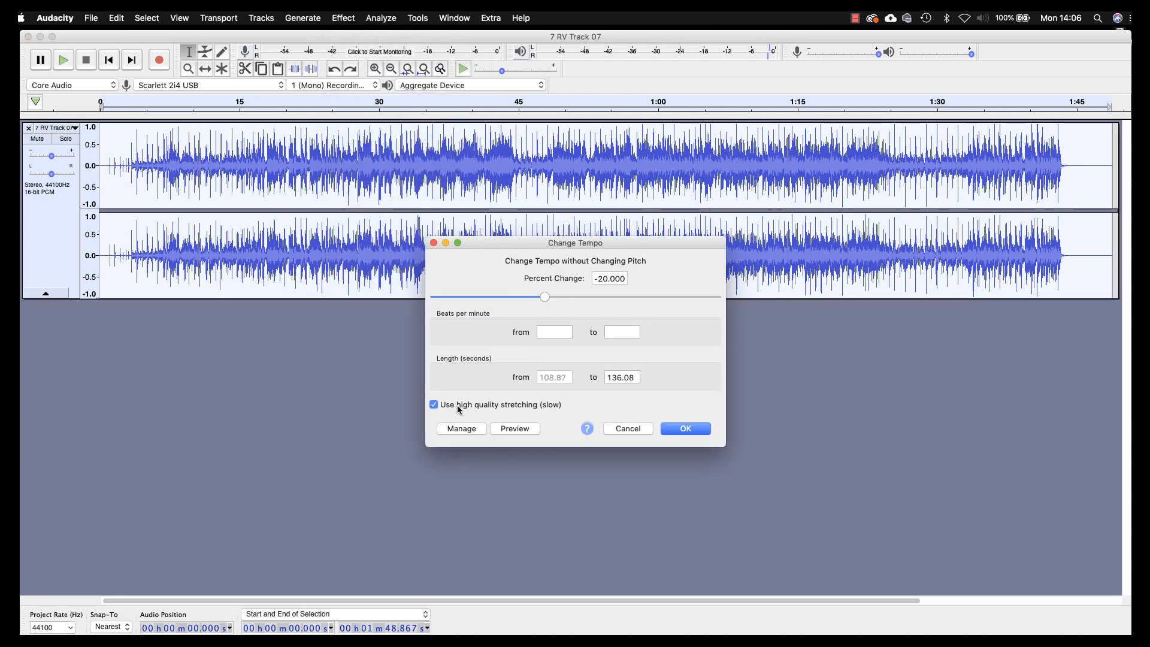
click(686, 430)
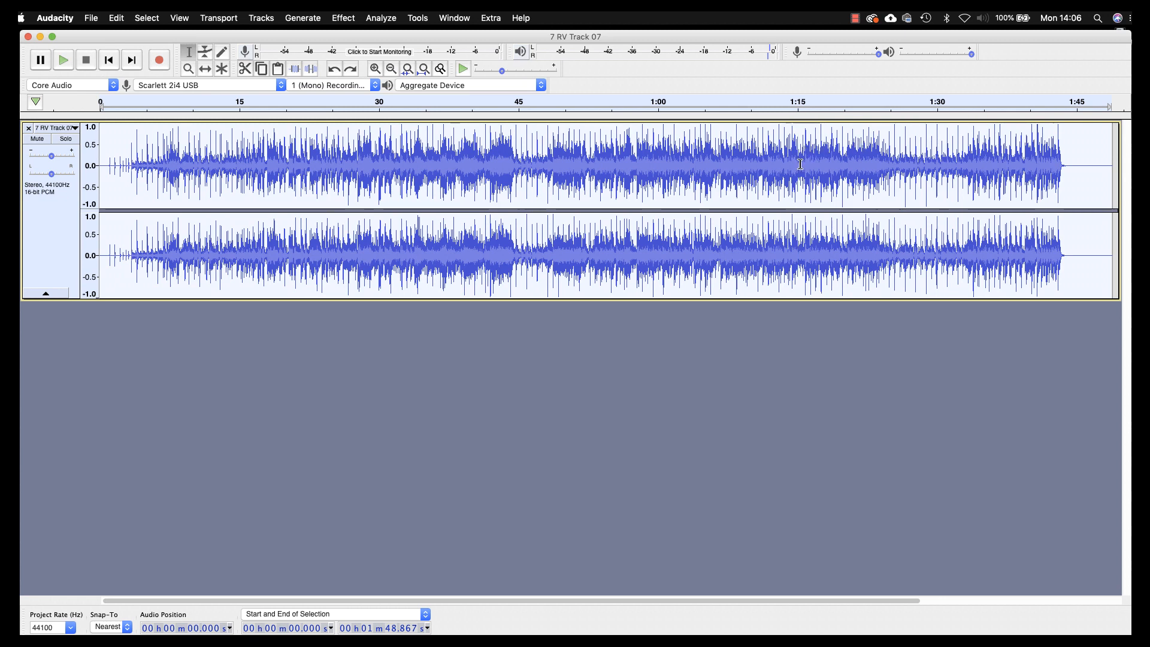
Select the passage from about 1:15.5 to 1:25 in the track and play a few seconds of it
drag(799, 172, 925, 170)
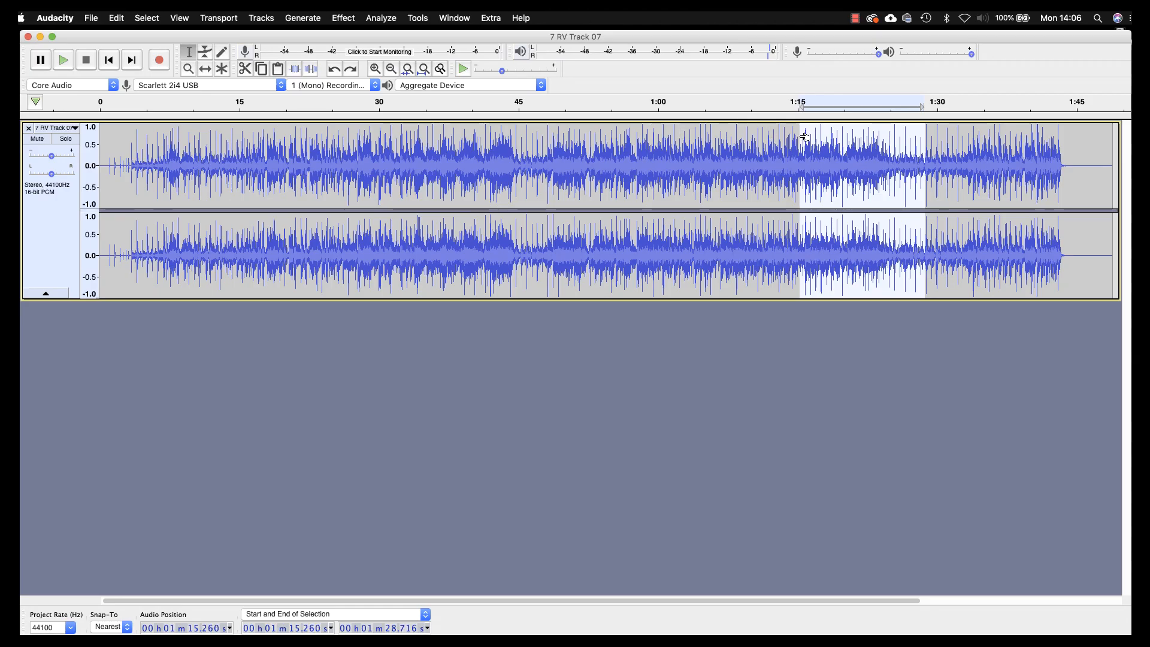
drag(805, 138, 807, 138)
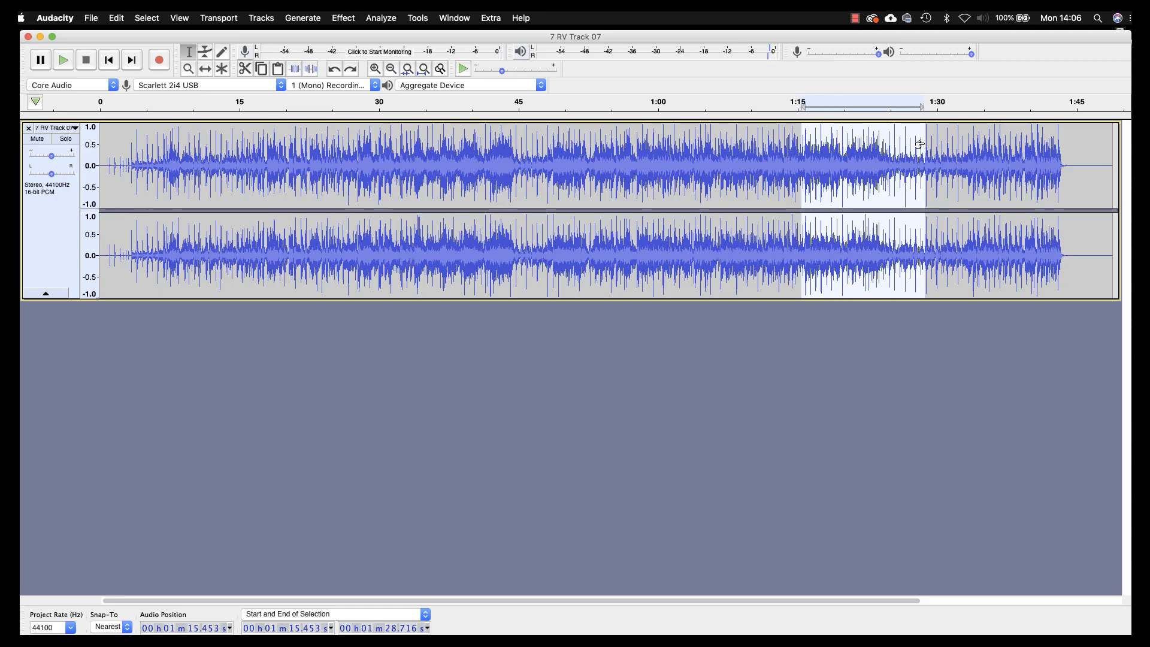
drag(919, 144, 885, 144)
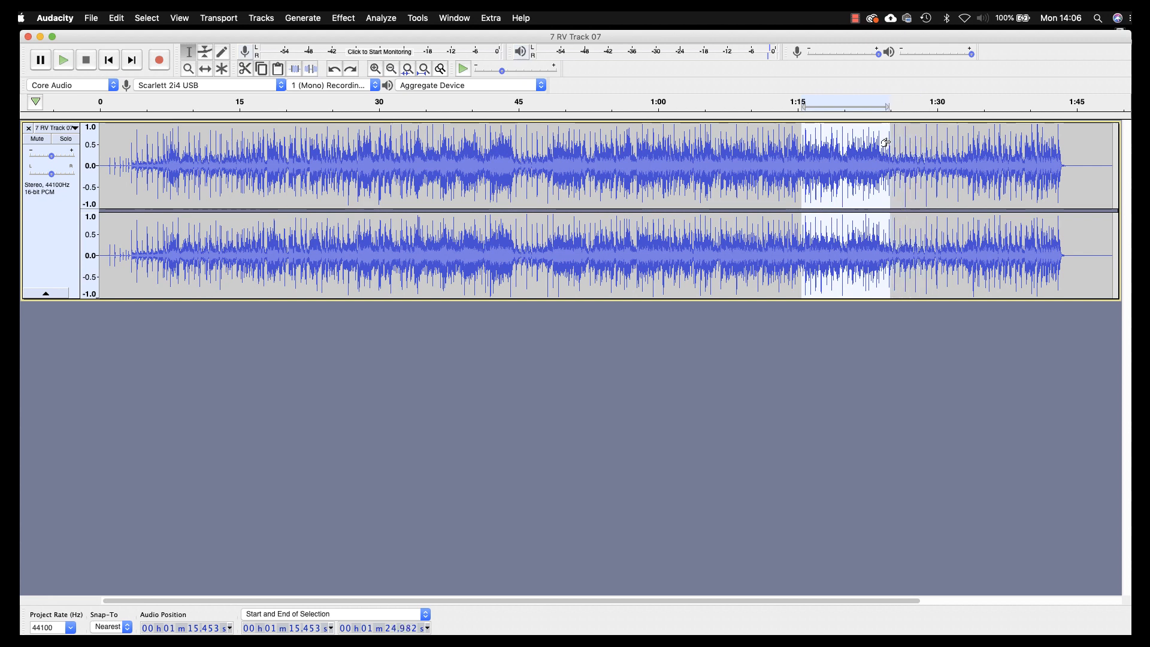
click(68, 61)
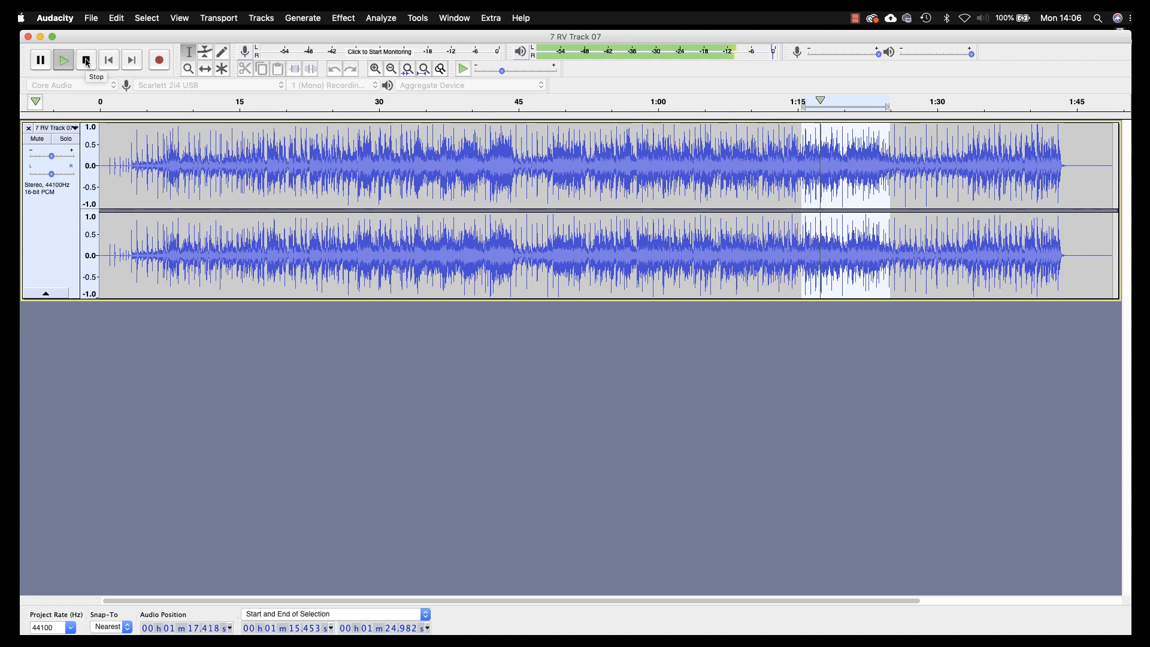
click(88, 63)
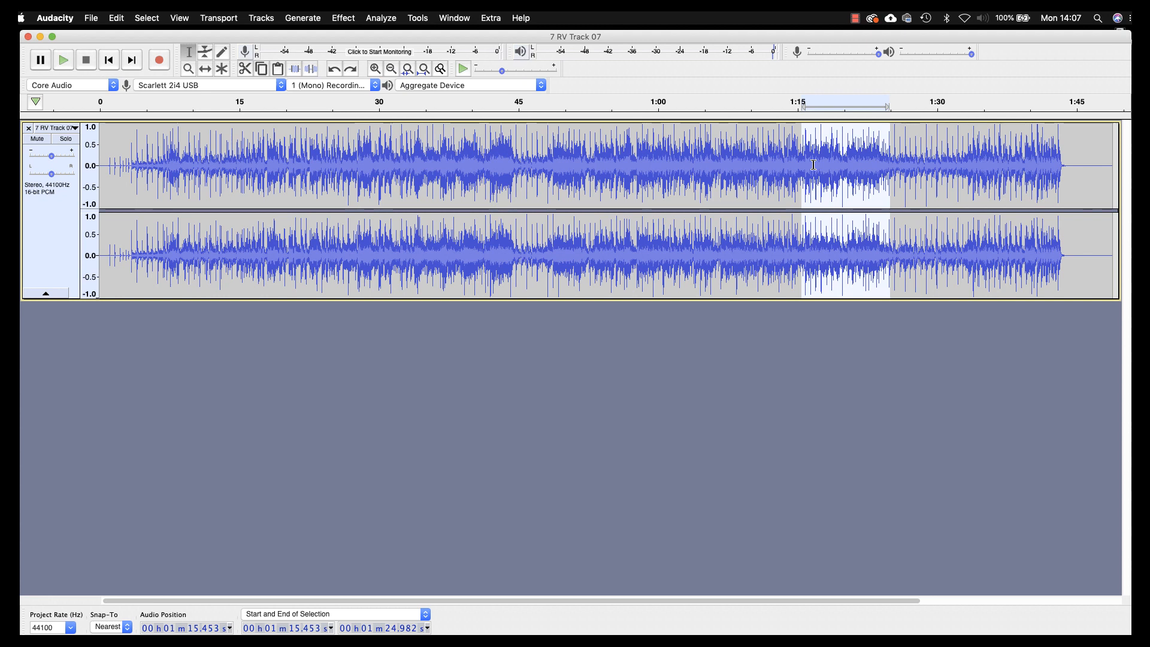
Slow the selected passage with Change Tempo at -20 percent, using high quality stretching
click(343, 18)
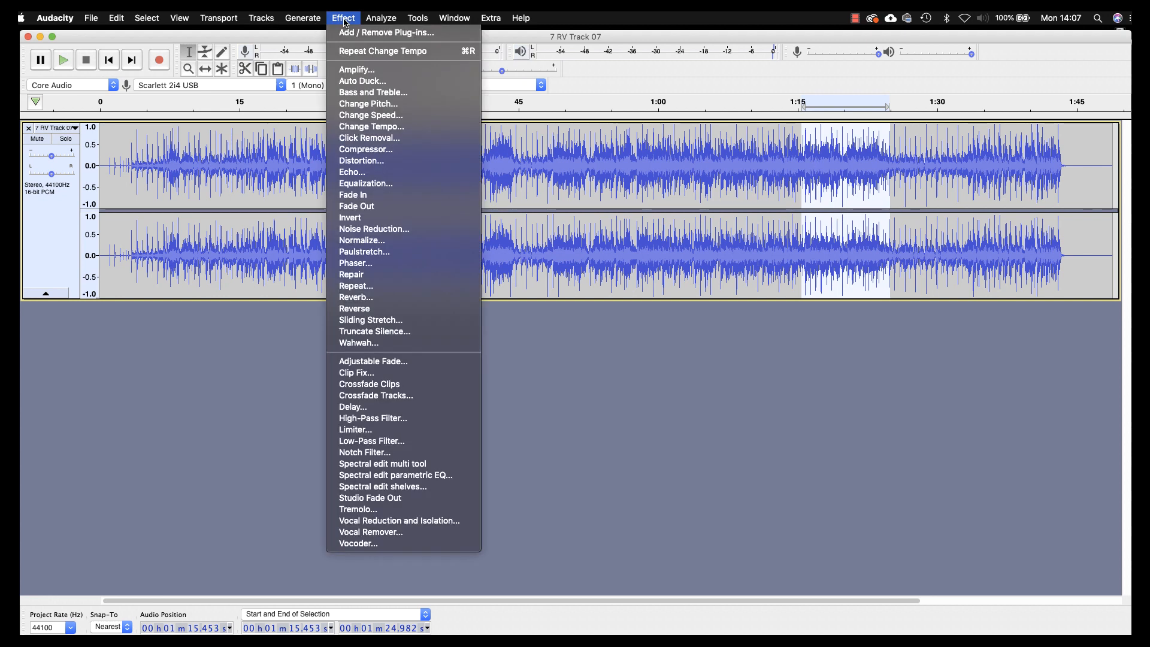
click(381, 127)
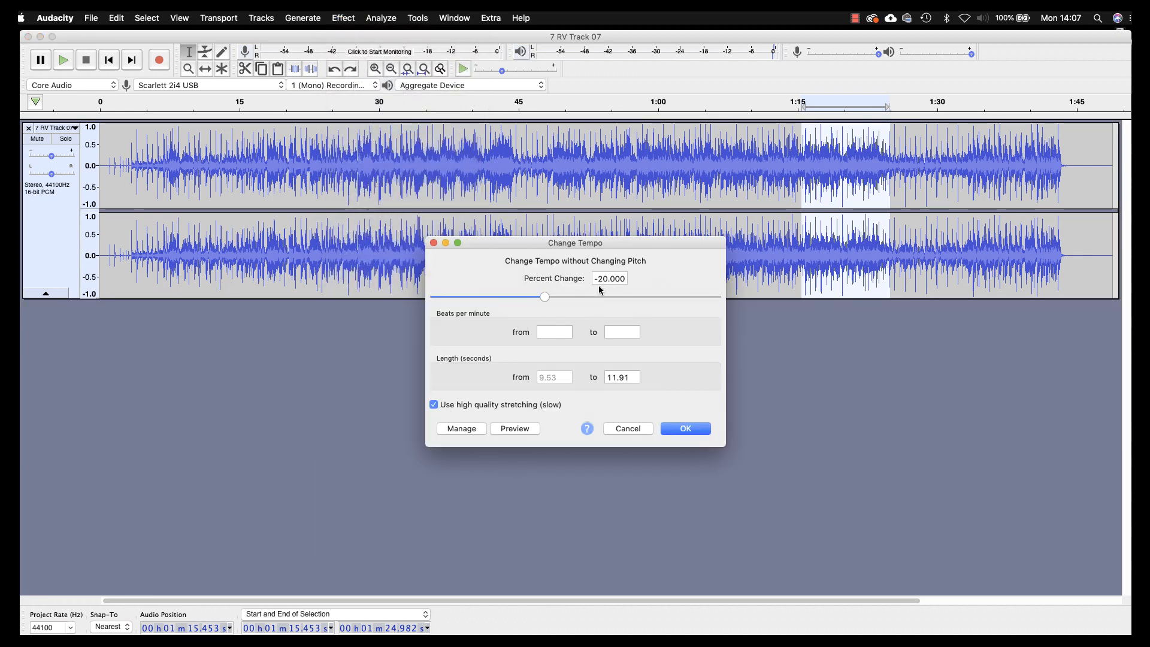
click(685, 429)
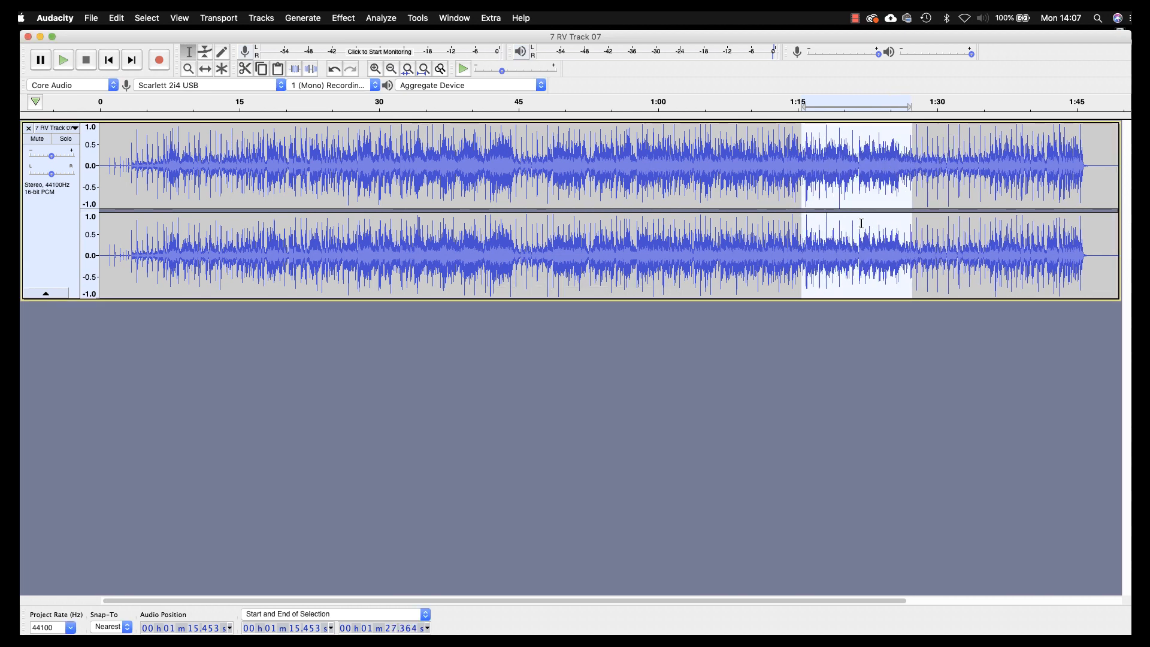
Play back the slowed passage to check its tempo, and stop playback
click(65, 60)
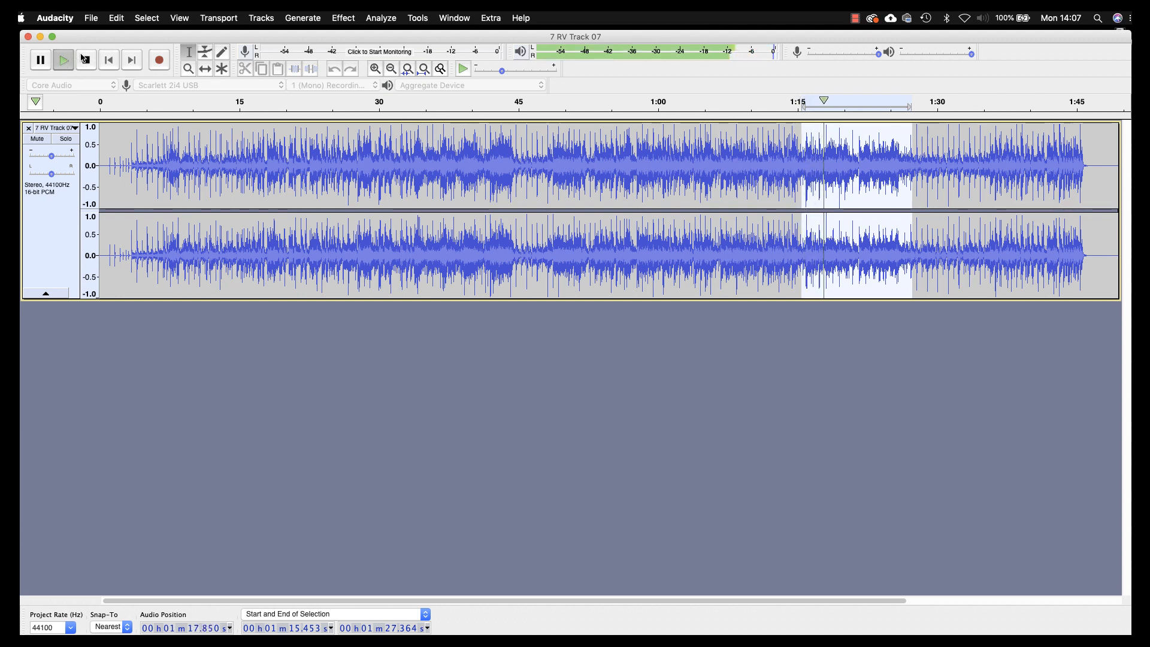
key(space)
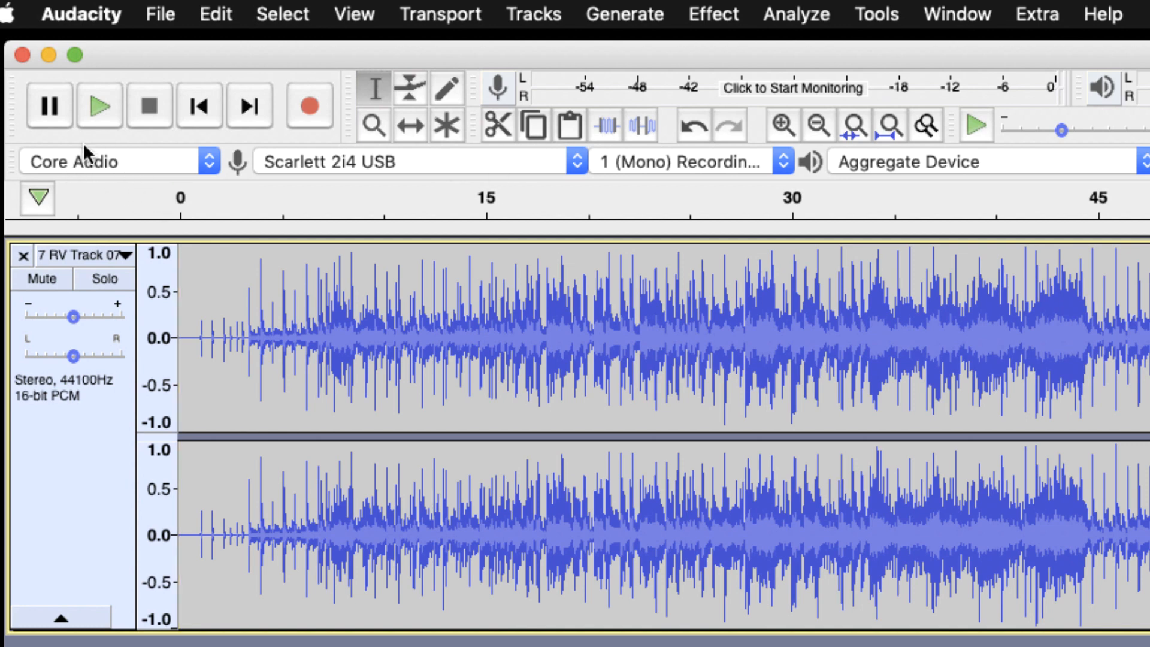
key(shift)
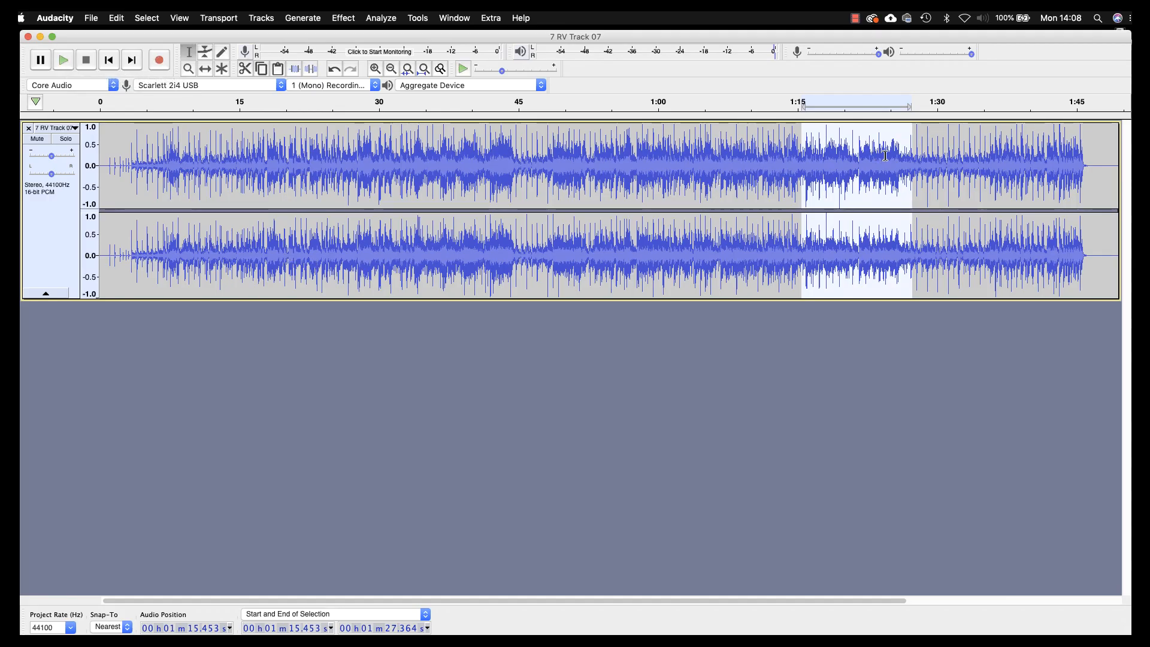
Shorten the selection to about 1:15.5 to 1:17.6, play it in a loop, and stop playback
drag(909, 142, 814, 143)
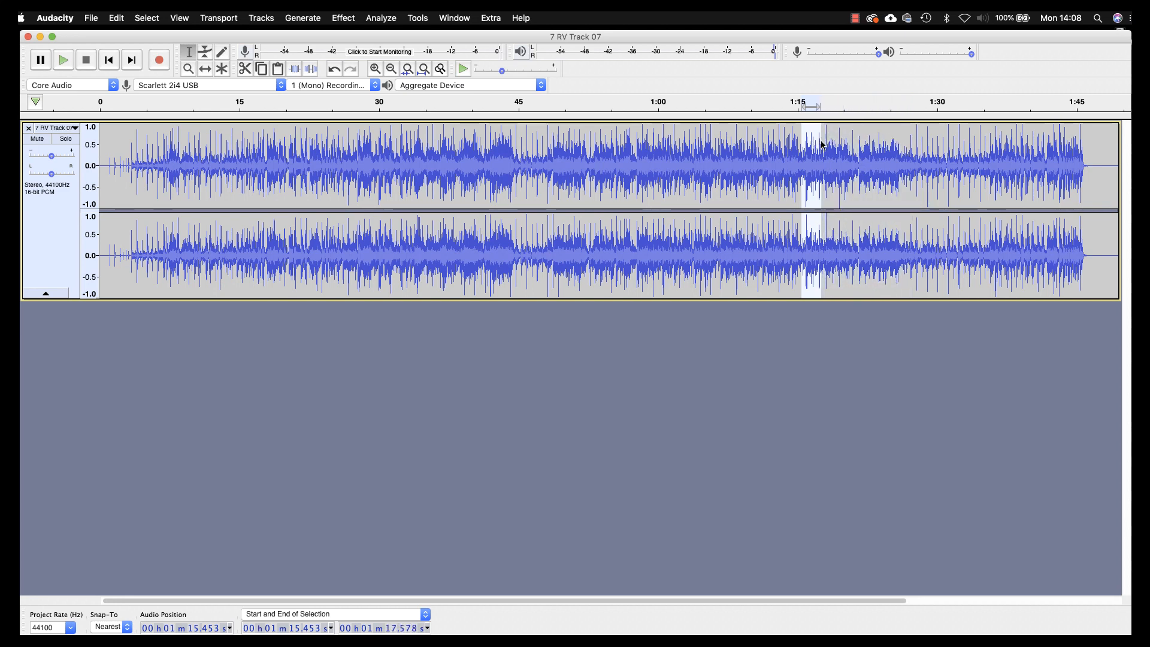
shift+click(64, 60)
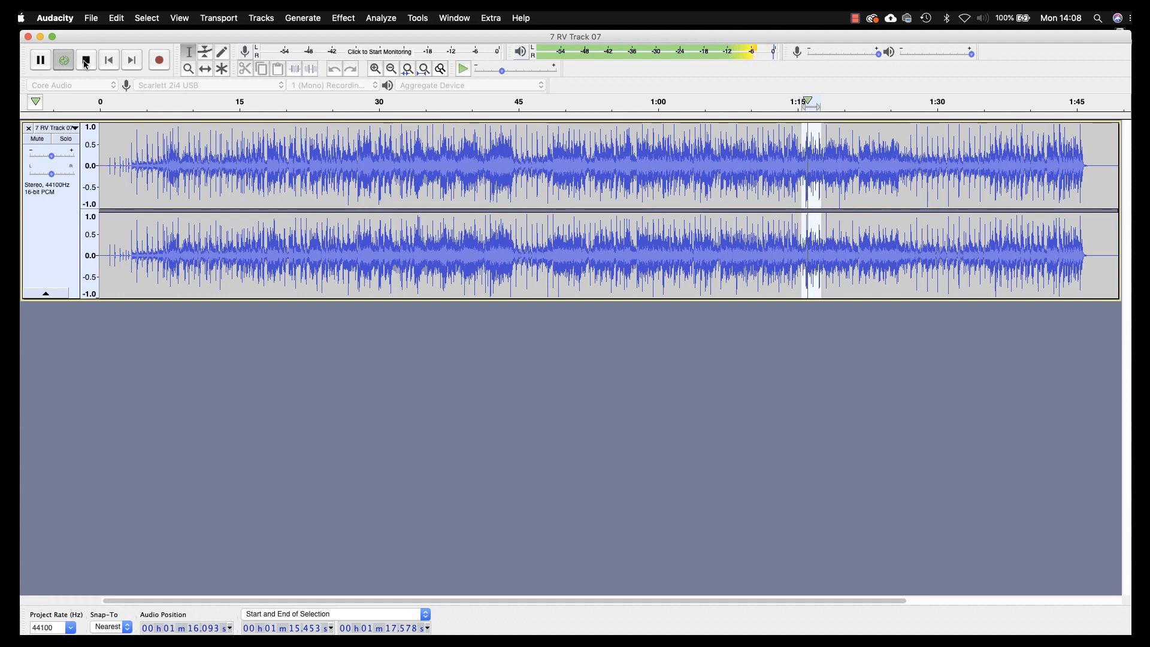
click(86, 60)
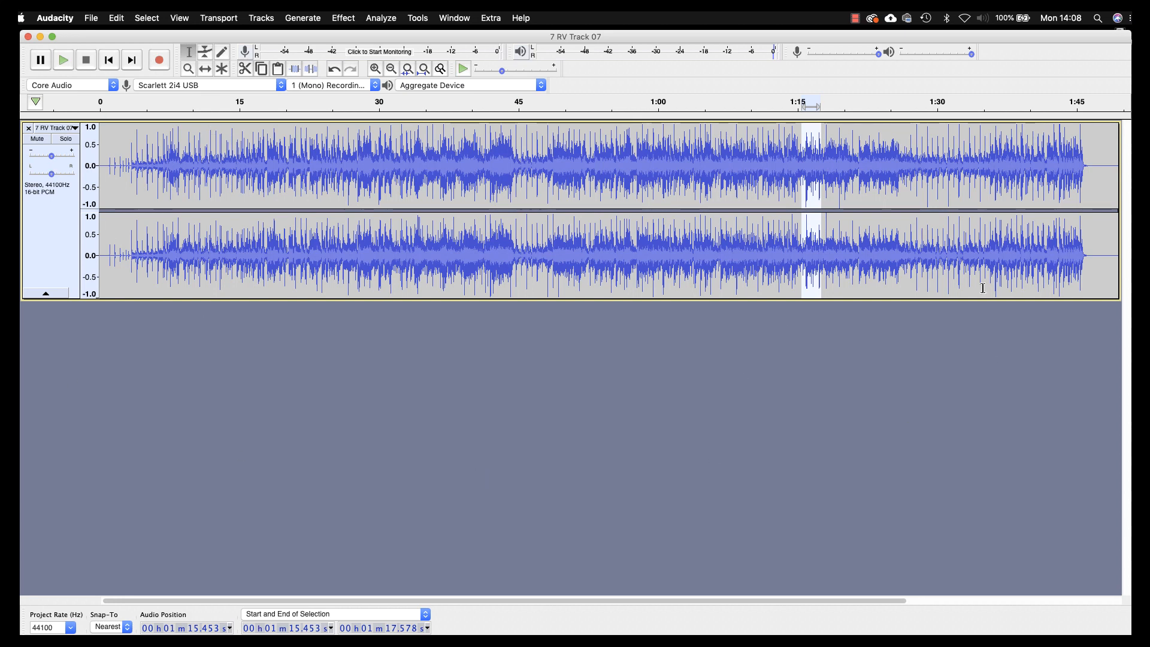
Clear the selection and examine the available audio export formats and project saving options without choosing one
click(384, 201)
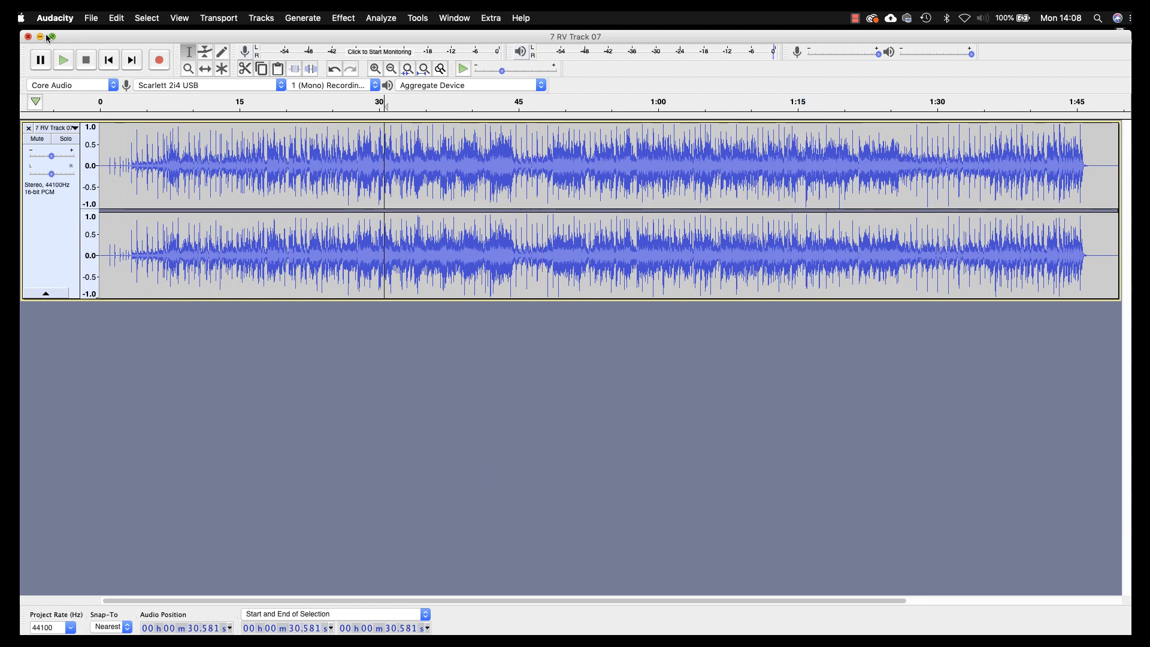
click(91, 18)
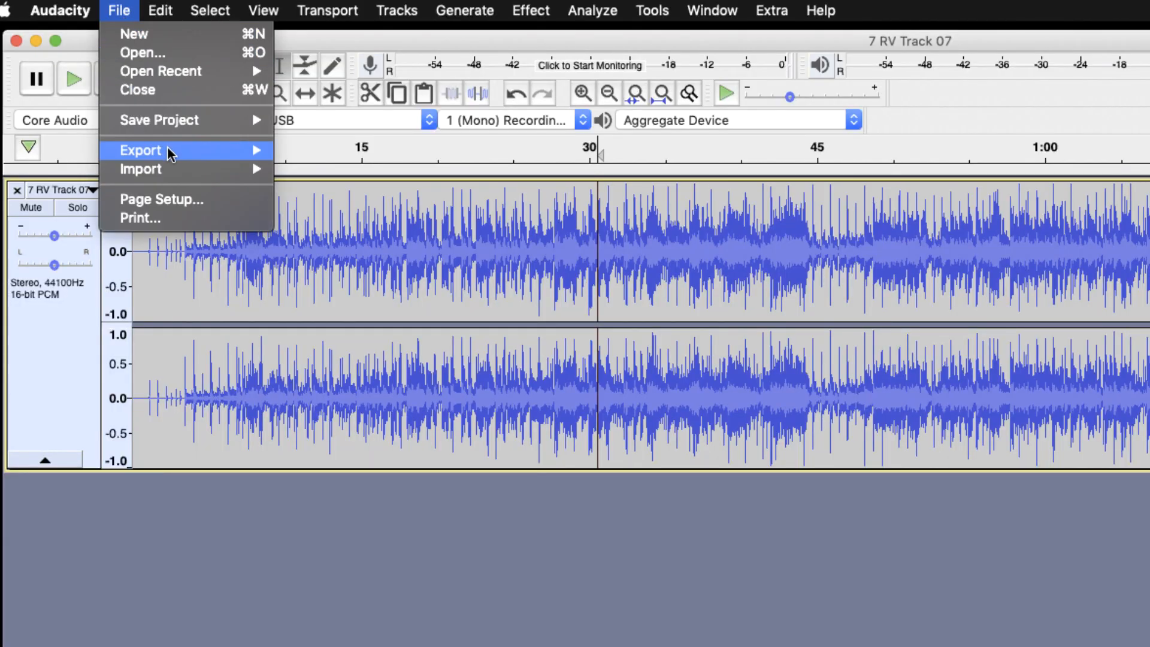
mouse_move(170, 154)
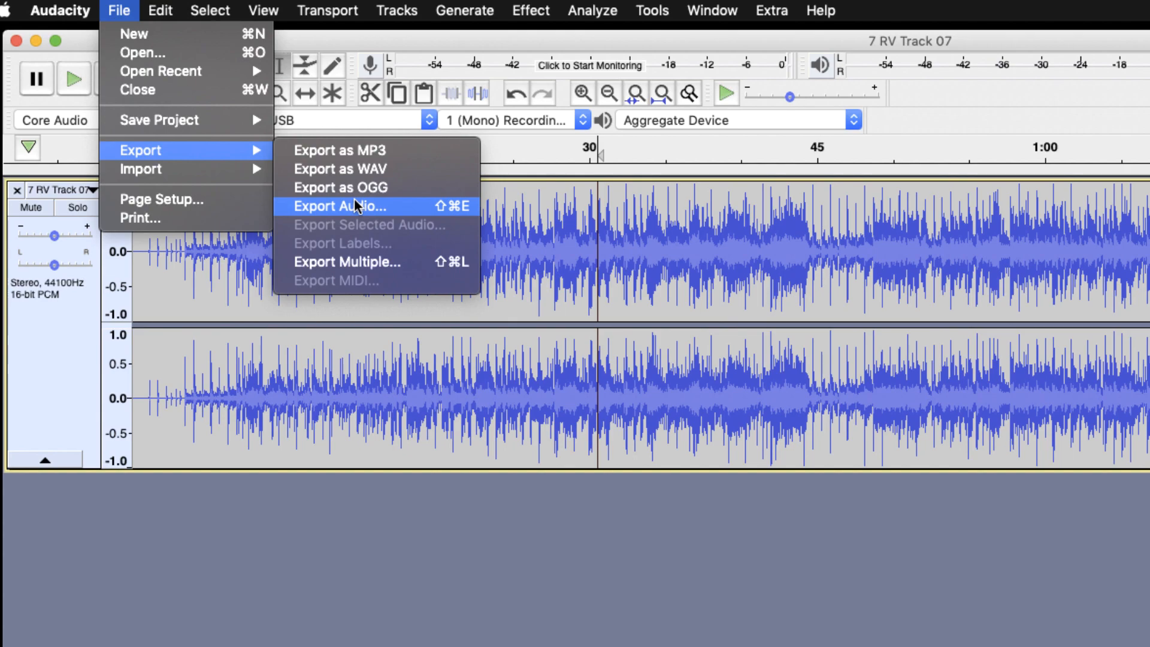
click(328, 518)
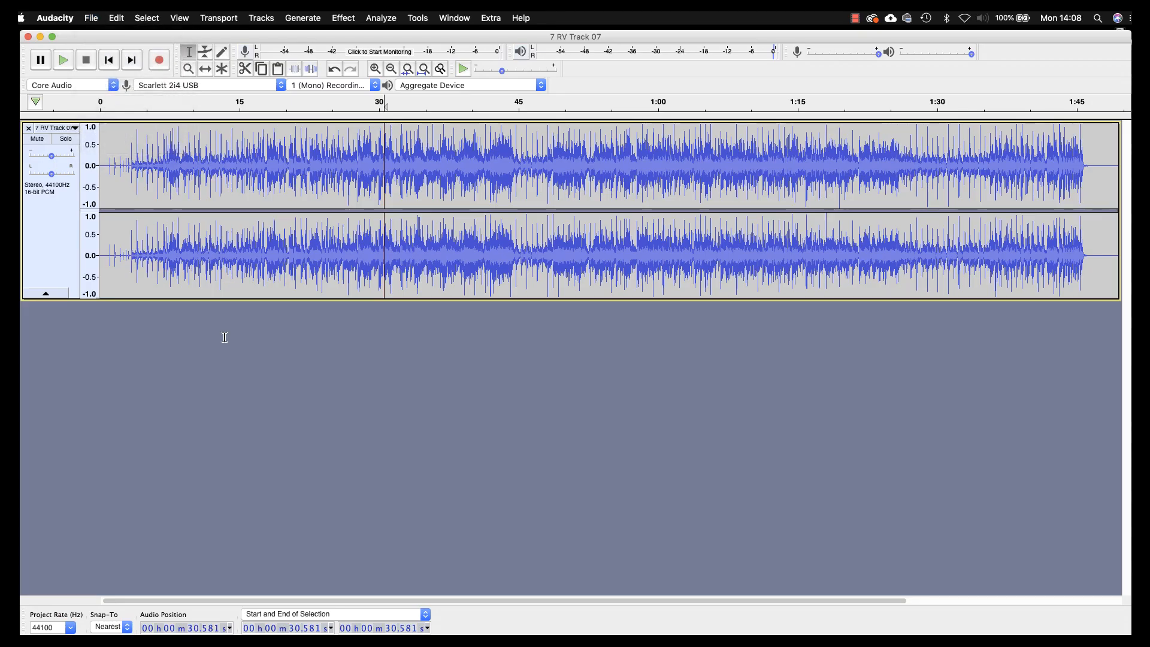
click(91, 18)
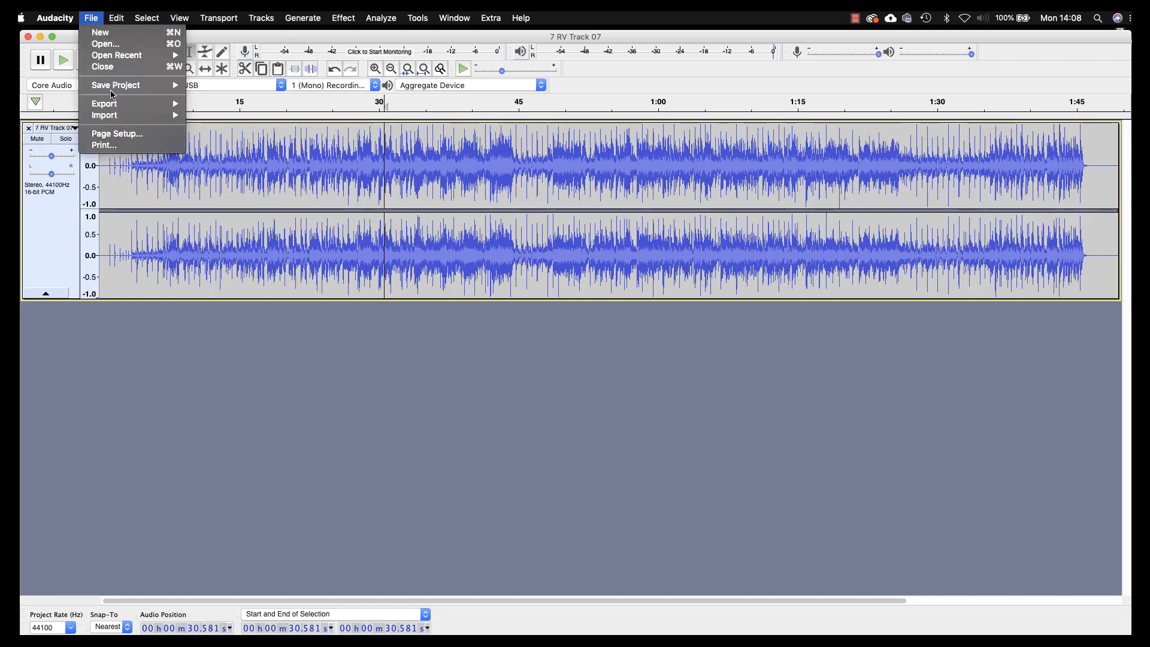
mouse_move(113, 93)
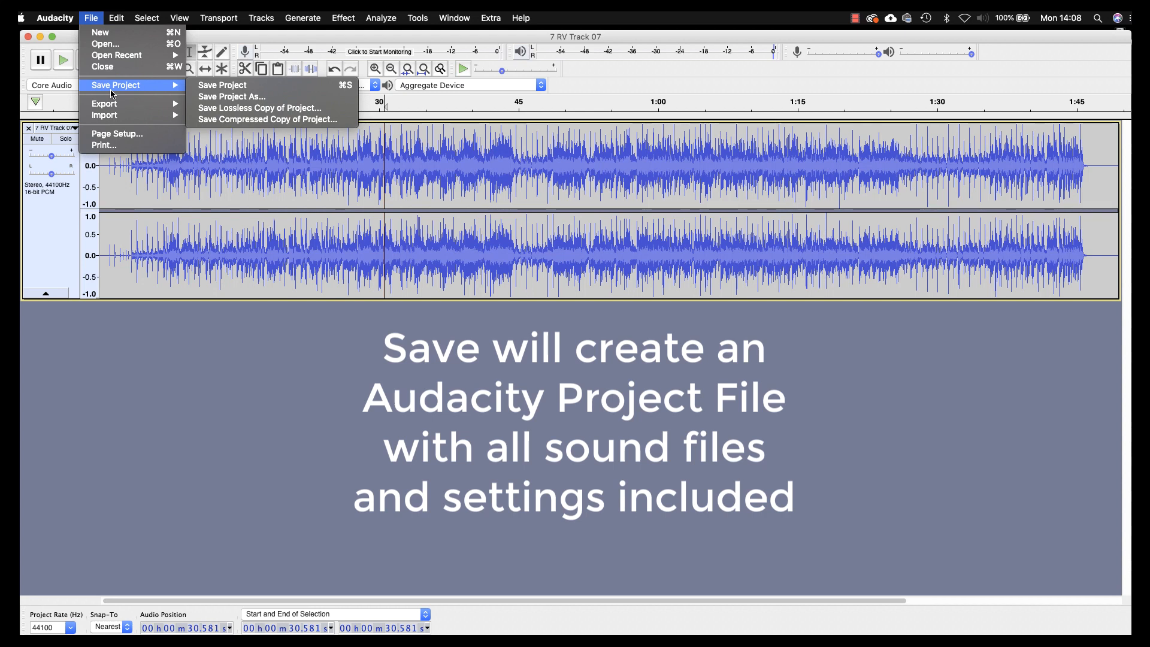
click(360, 244)
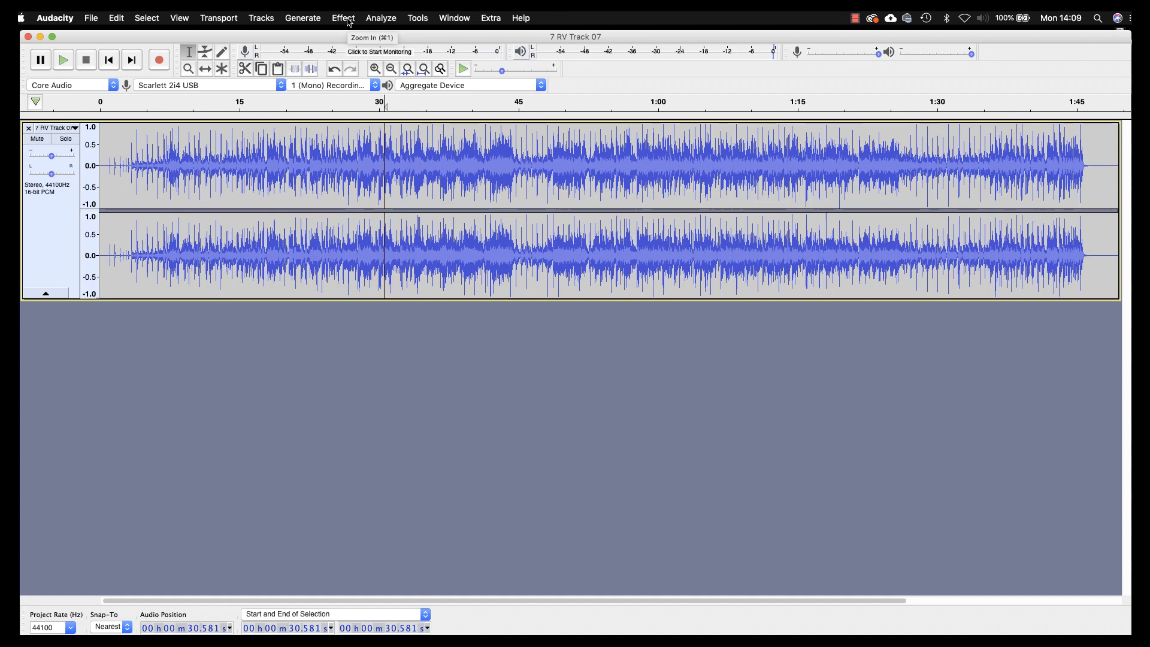
Try Sliding Stretch on the entire track with initial and final tempo changes of -20 percent and no pitch shift, and cancel the processing
click(345, 20)
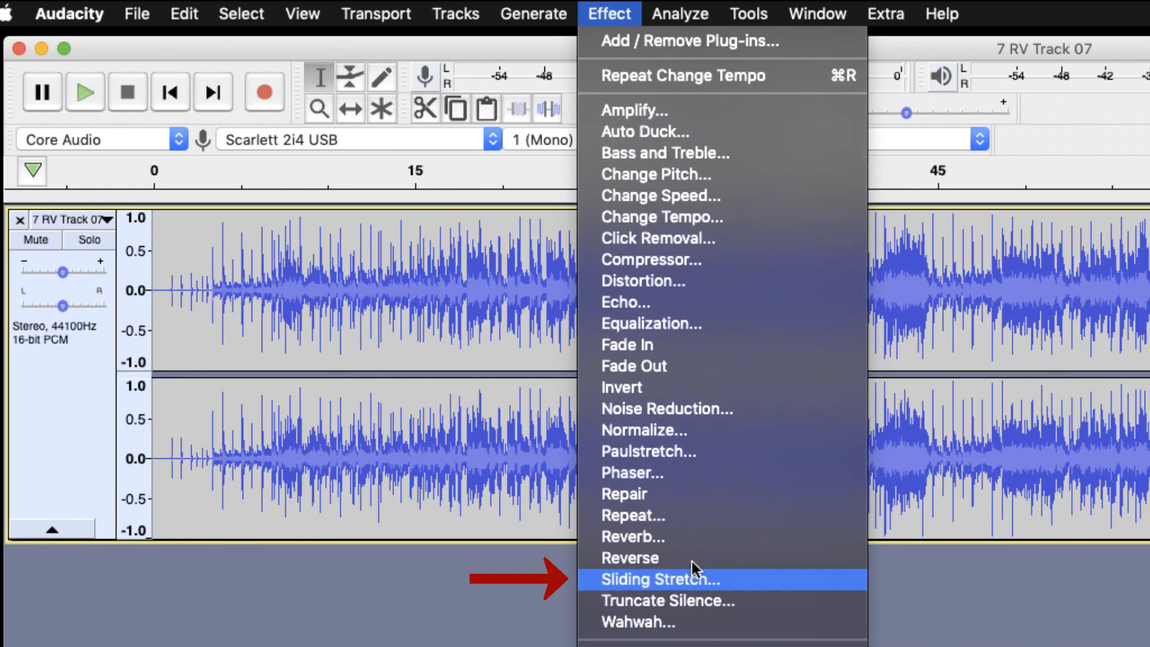
click(746, 583)
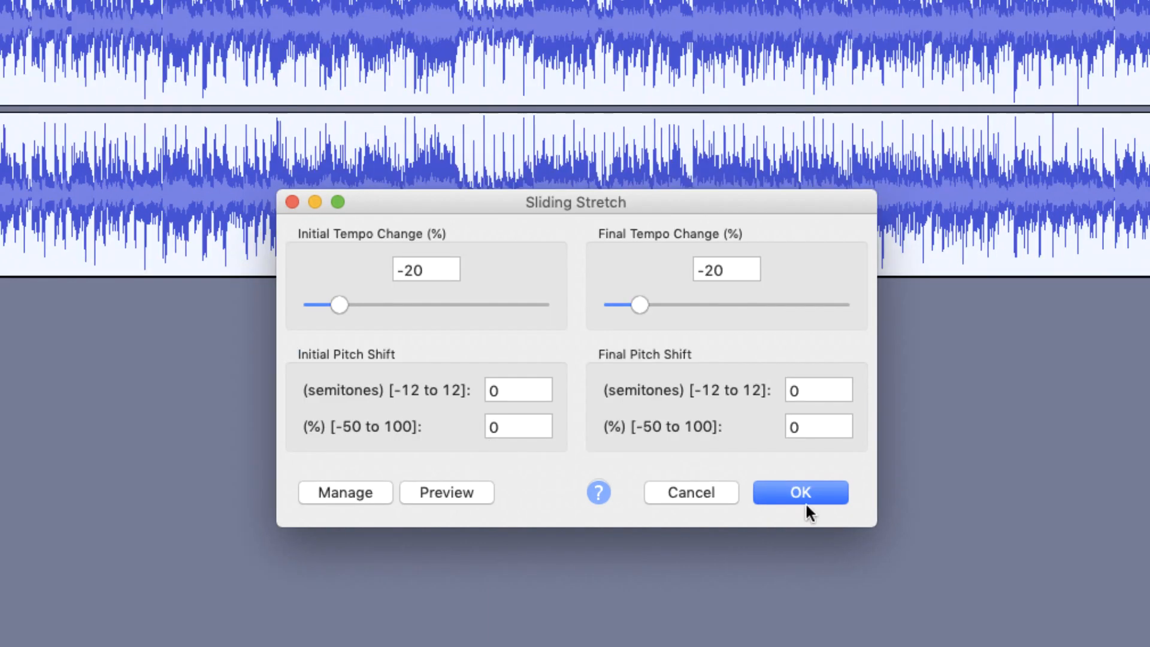
click(816, 497)
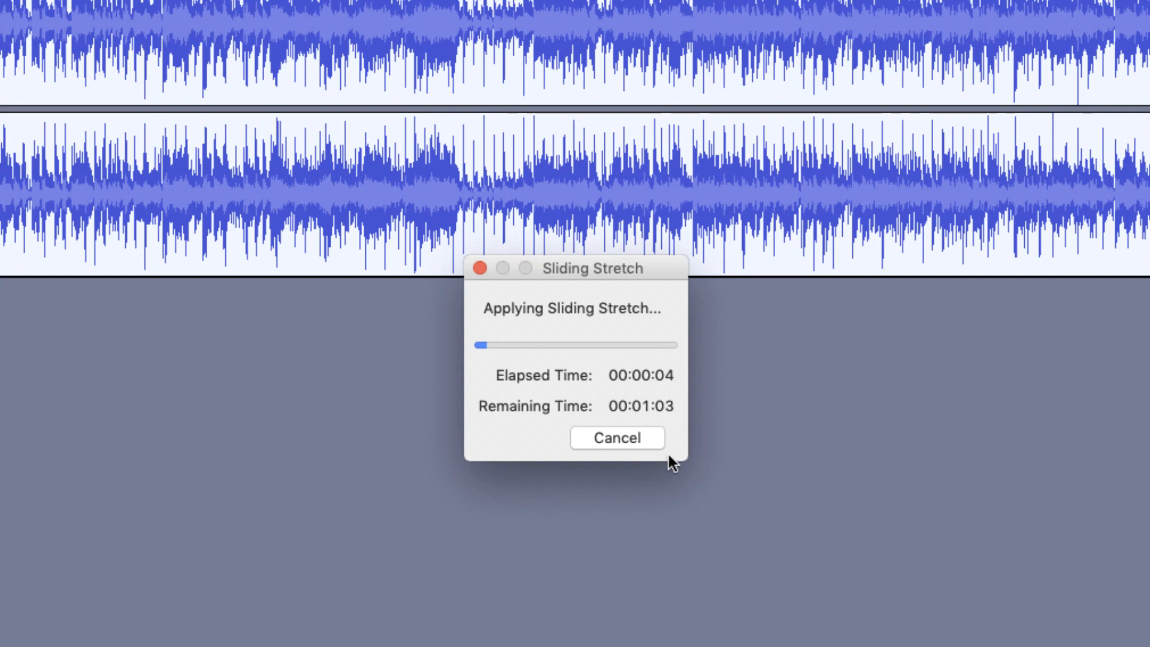
click(617, 438)
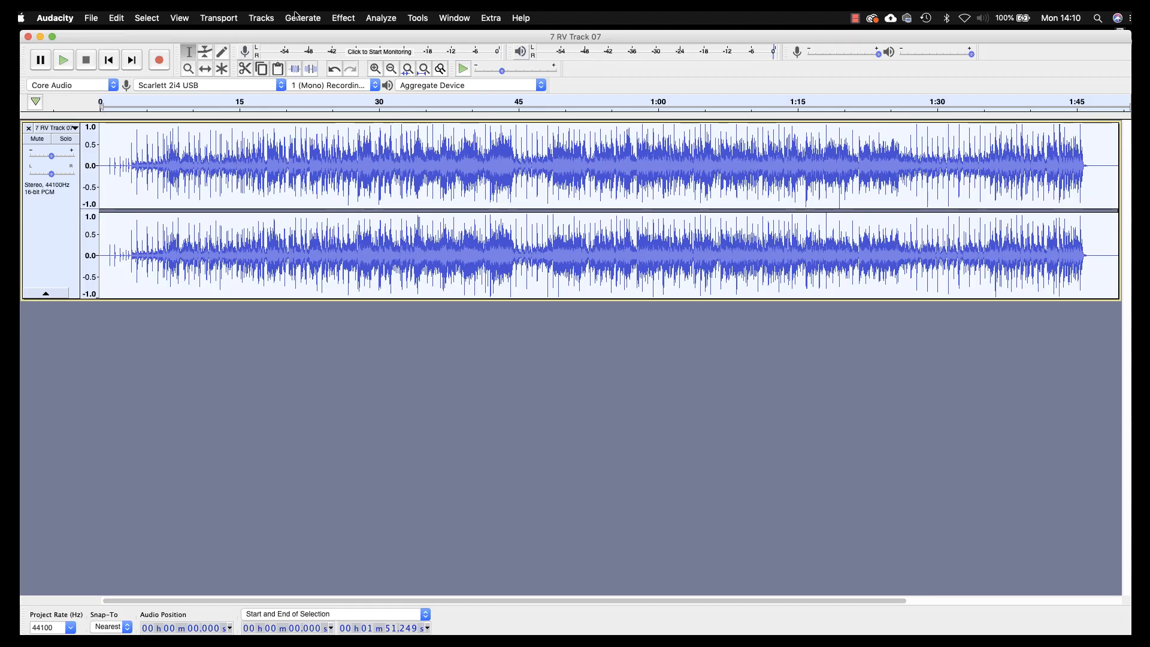
Examine the high quality stretching option in the Change Tempo settings and close them without applying
click(343, 17)
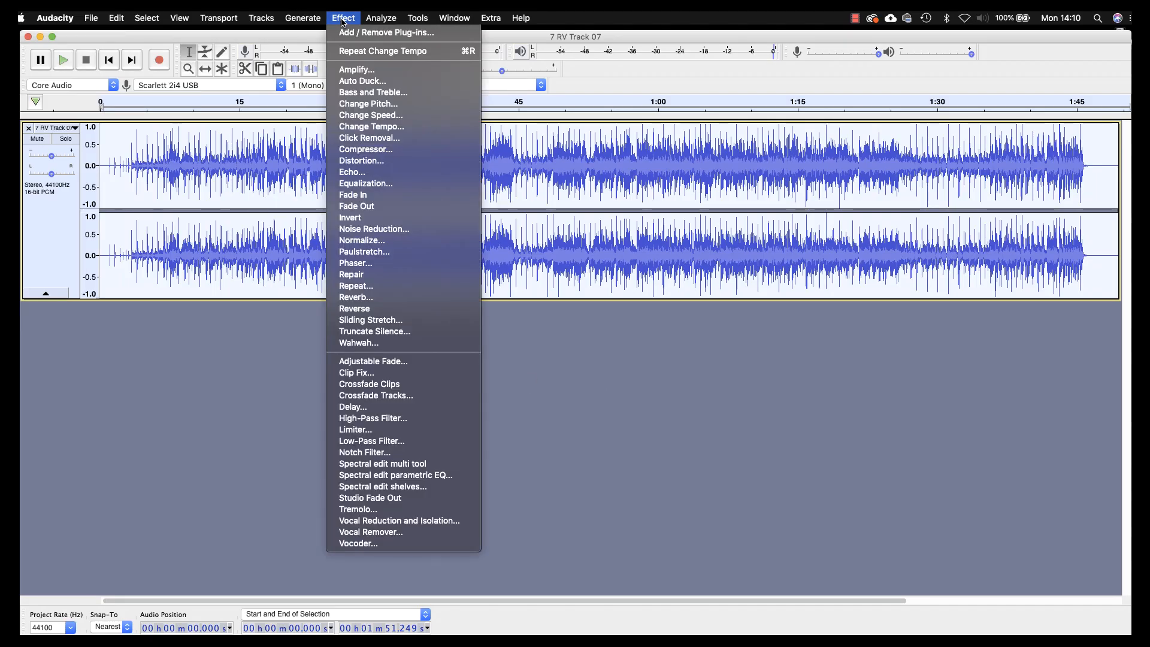
click(383, 127)
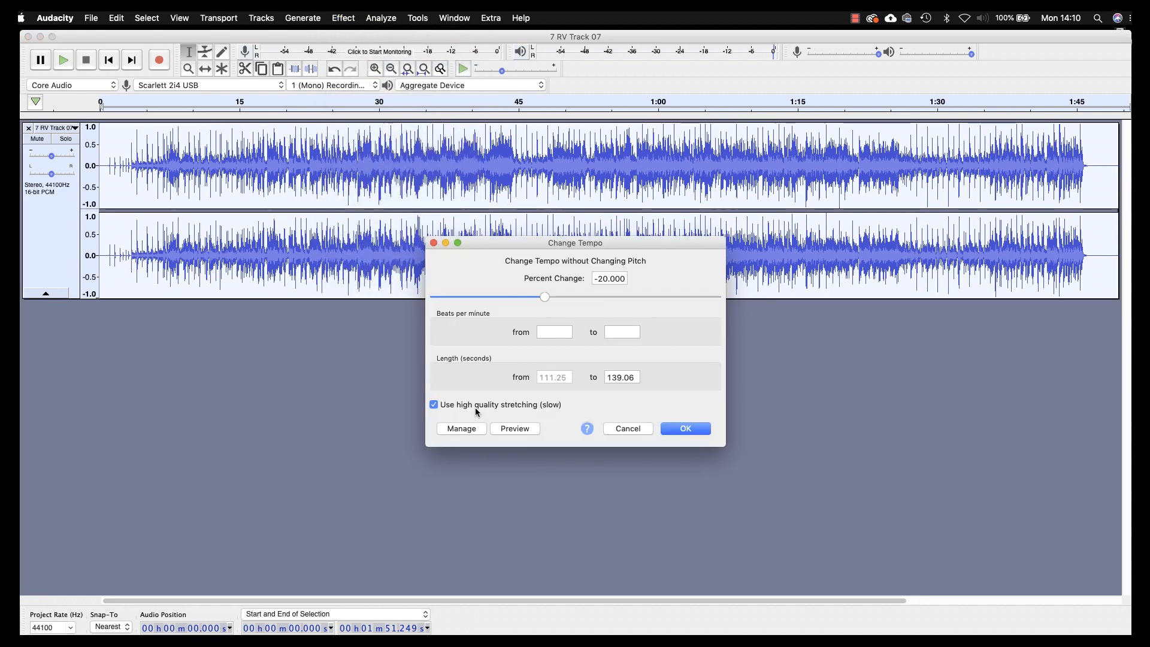
click(434, 243)
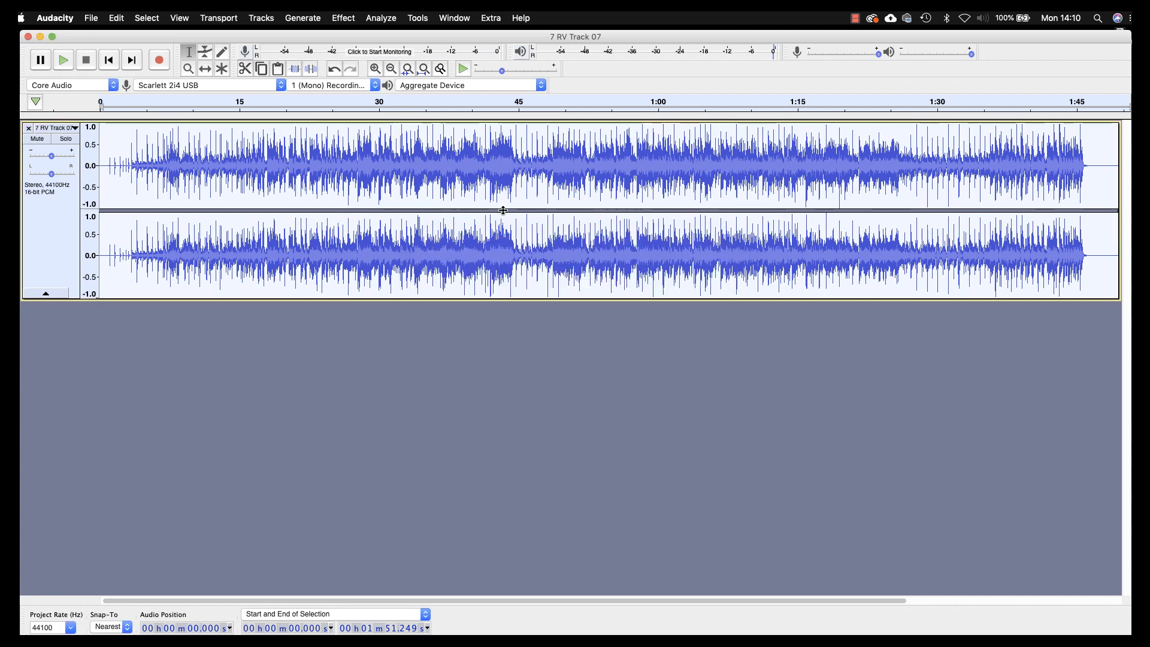
Select the short passage from about 44.6 to 46.2 seconds in the track and play it once
click(515, 203)
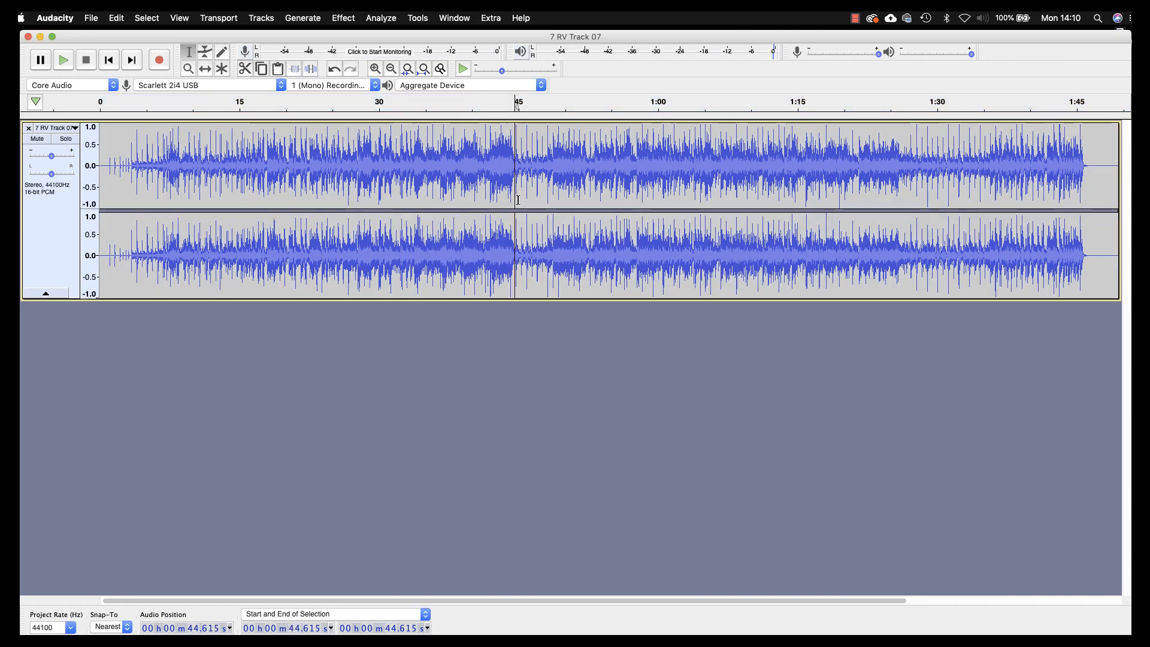
drag(511, 200, 529, 204)
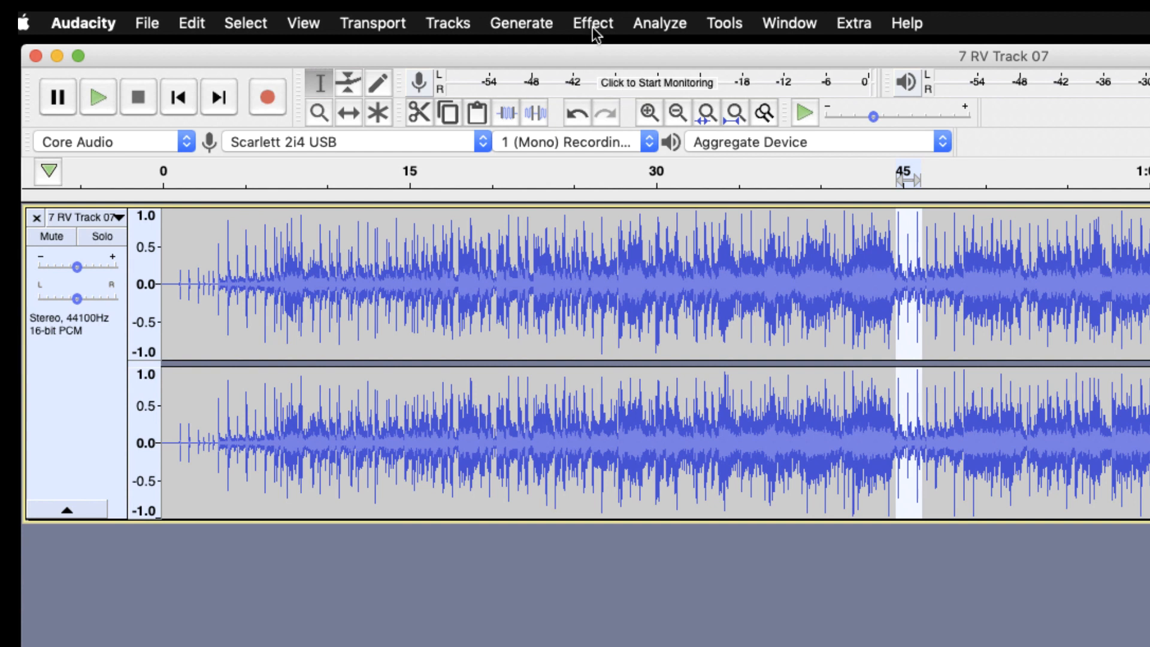
click(599, 24)
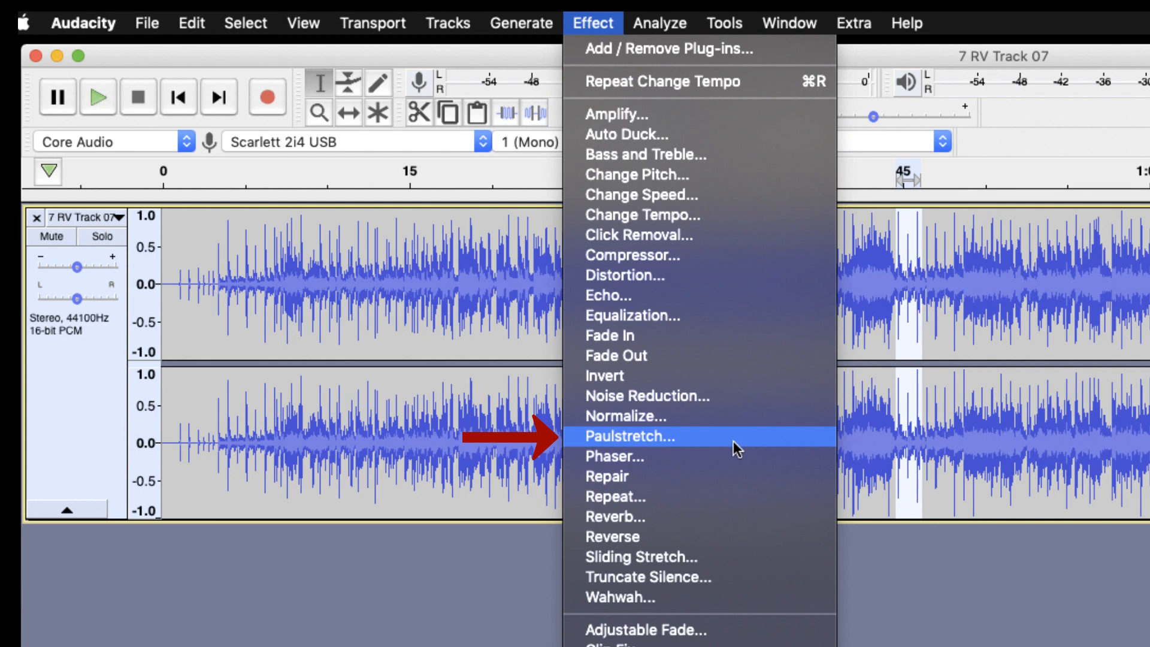
click(983, 627)
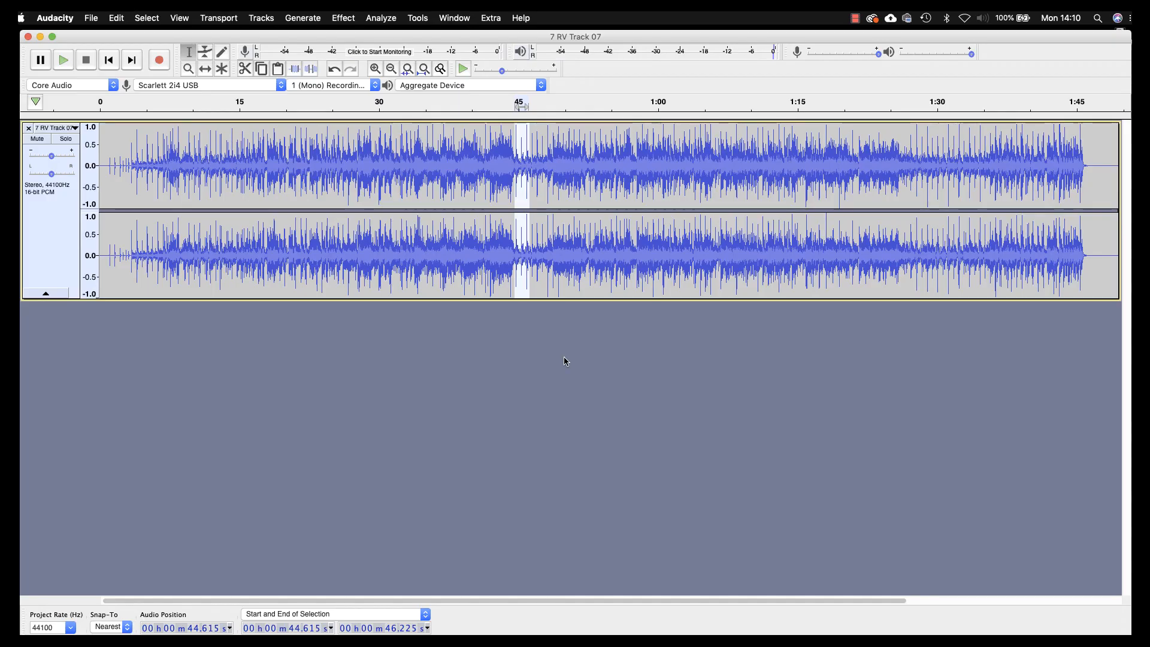
click(66, 65)
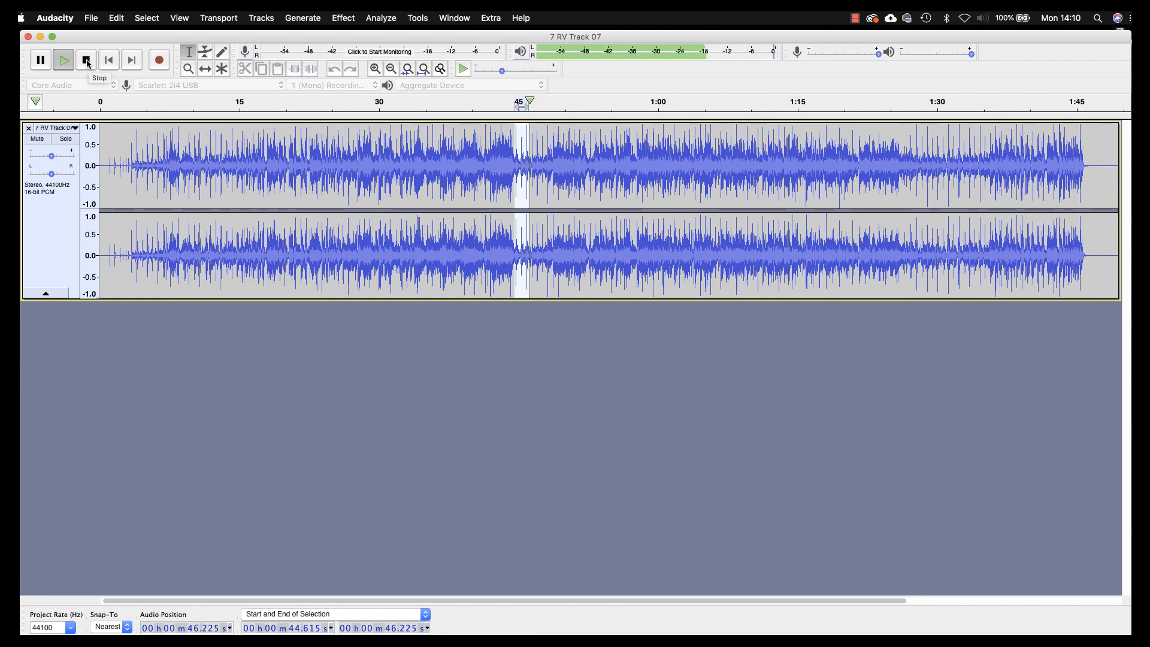
click(87, 63)
Apply Paulstretch to the selected passage with a stretch factor of 10.0 and a time resolution of 0.25 seconds
click(343, 18)
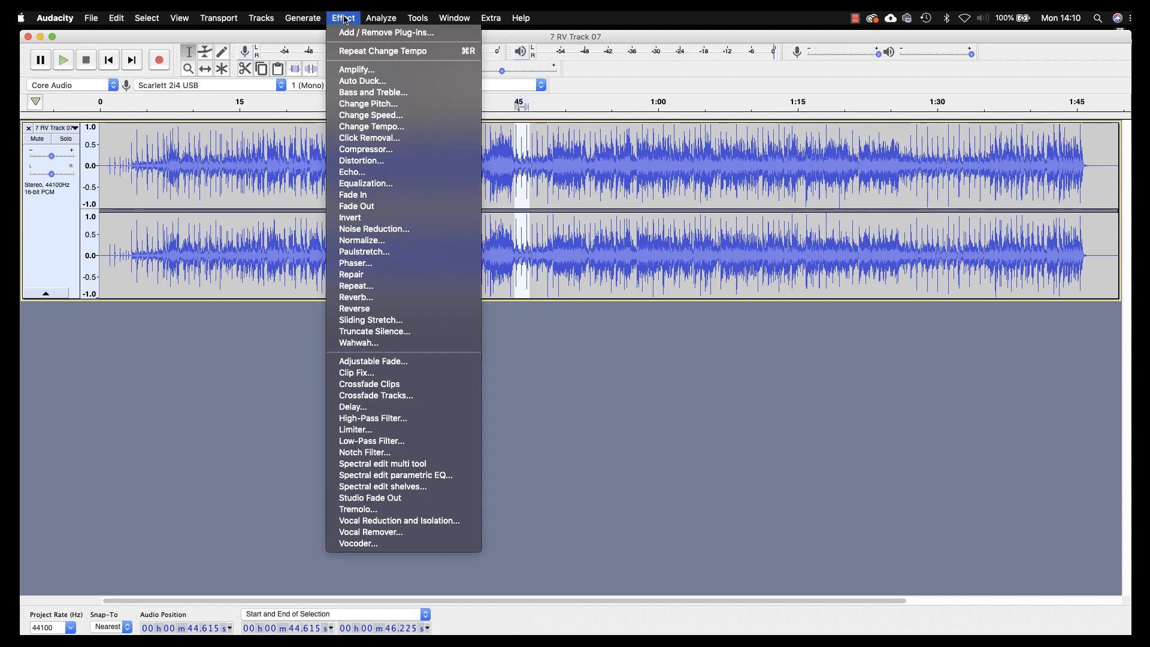
click(364, 251)
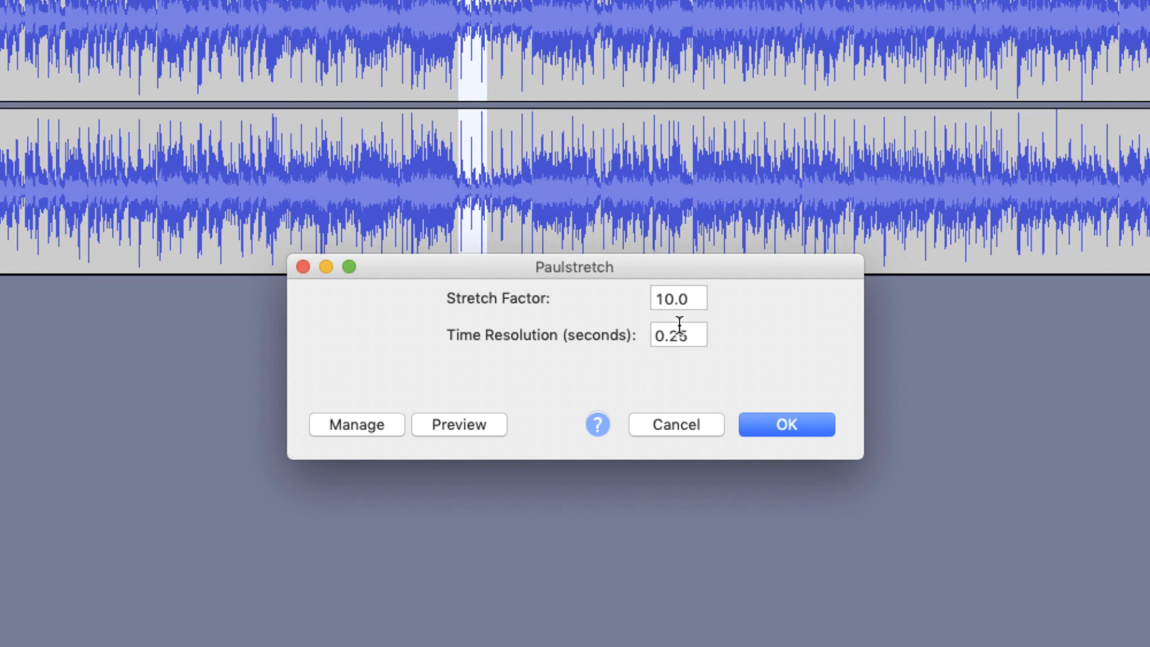
click(748, 413)
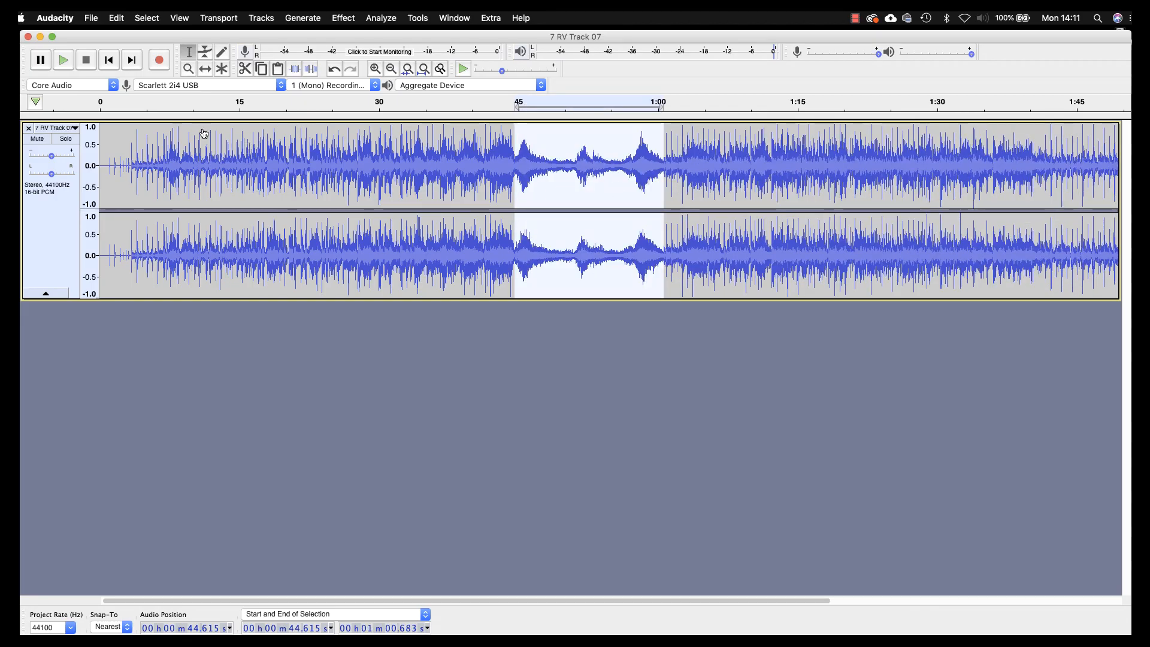
Play back the passage stretched with Paulstretch to hear the effect, and stop playback
click(62, 61)
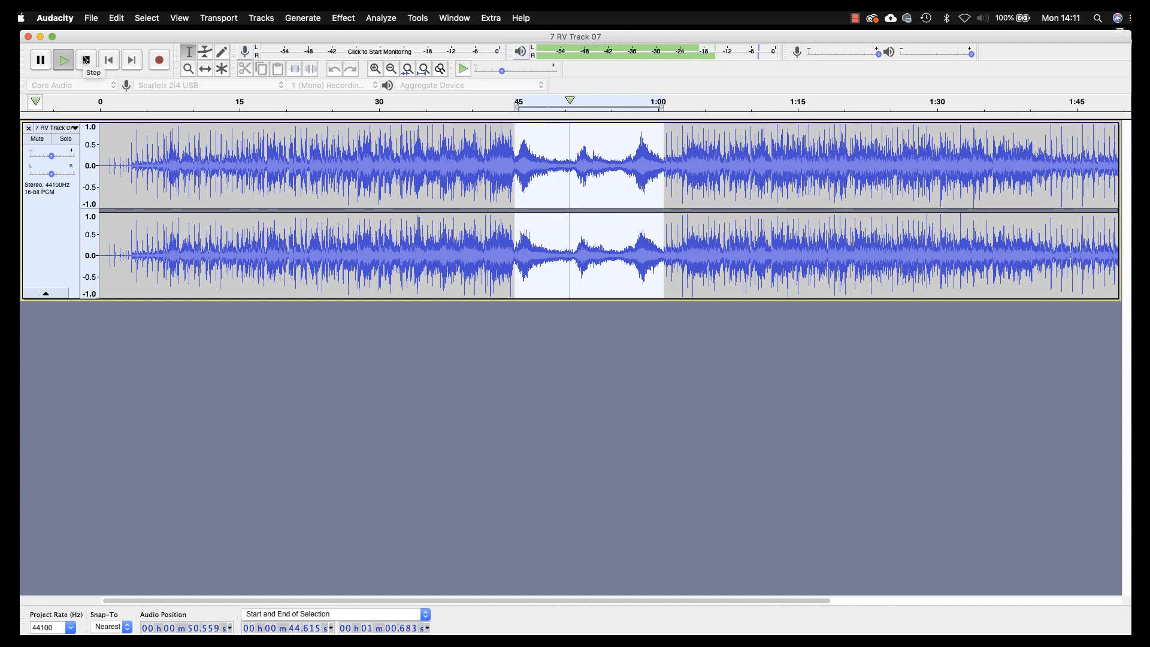
click(86, 62)
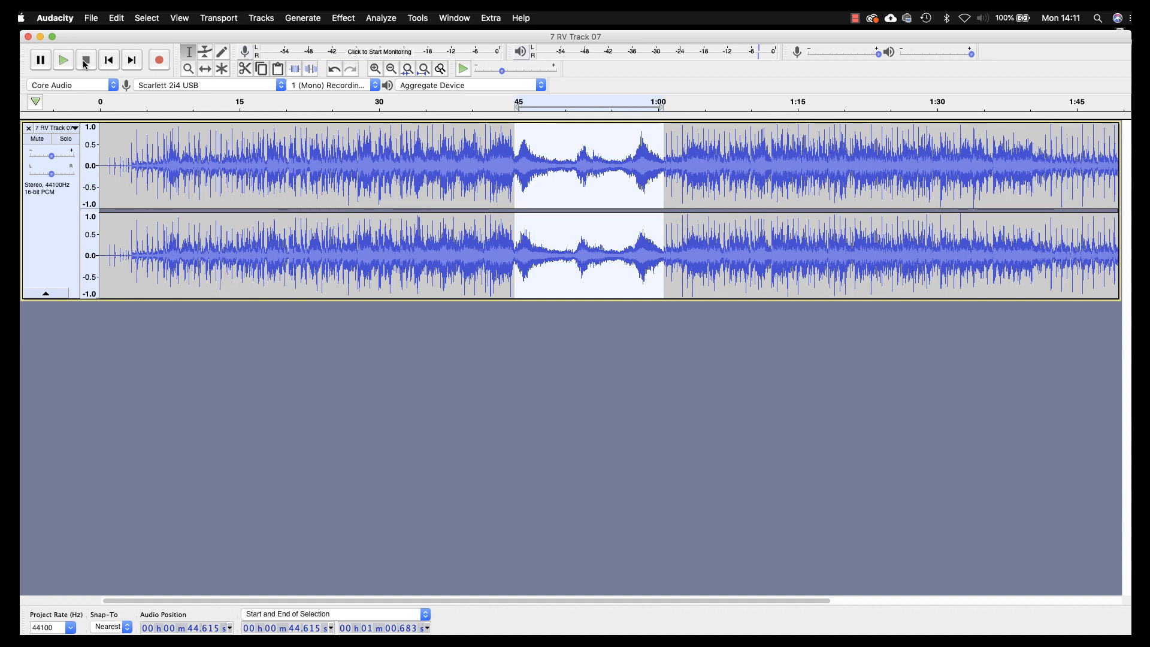
click(345, 20)
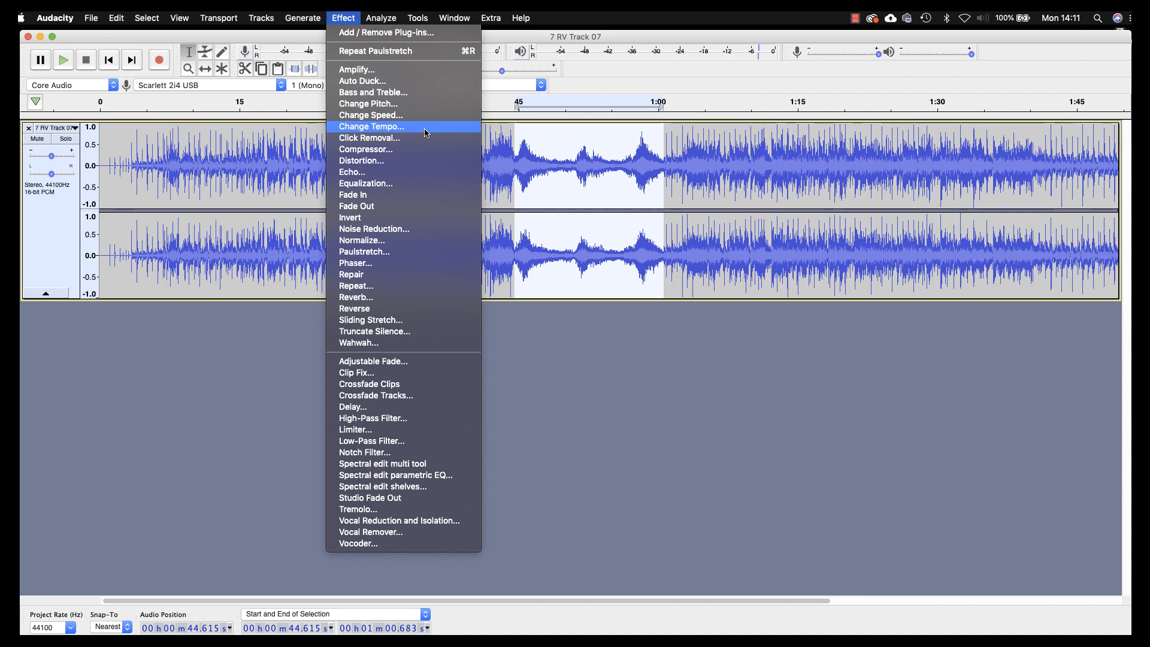
click(217, 360)
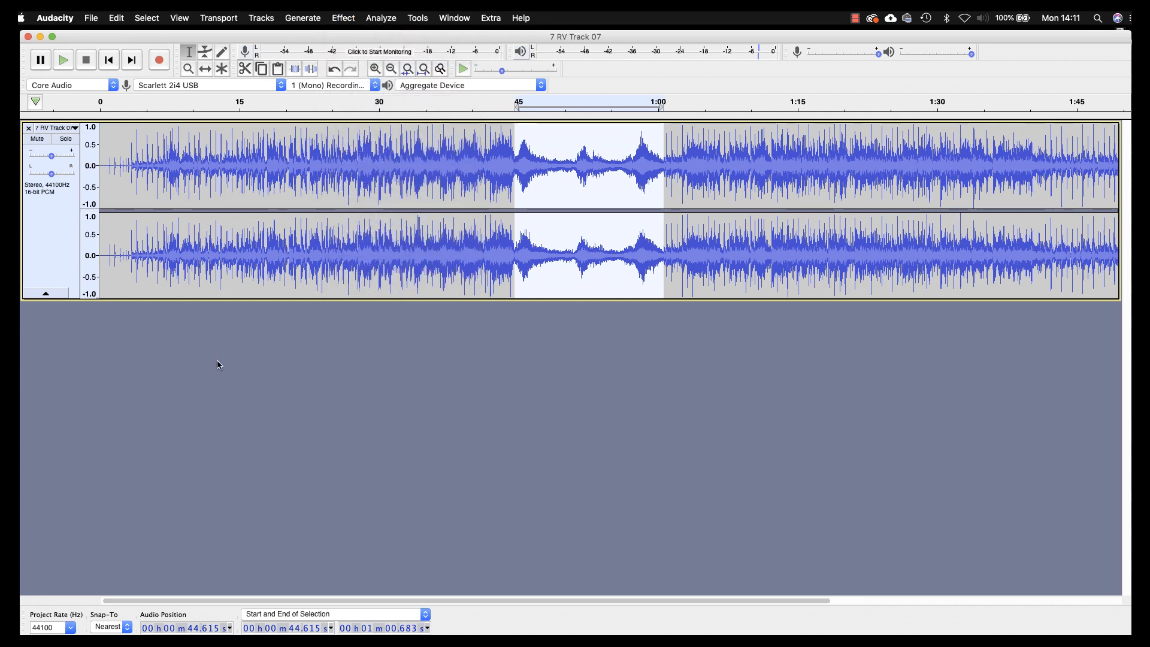